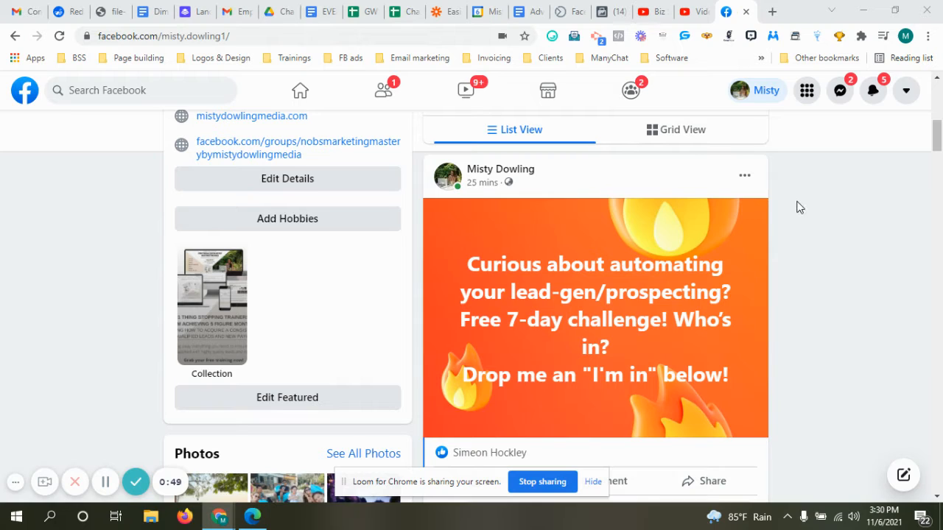
- Create new Genius Posts settings for the profile post offering the free 7-day lead-gen challenge
left_click(746, 180)
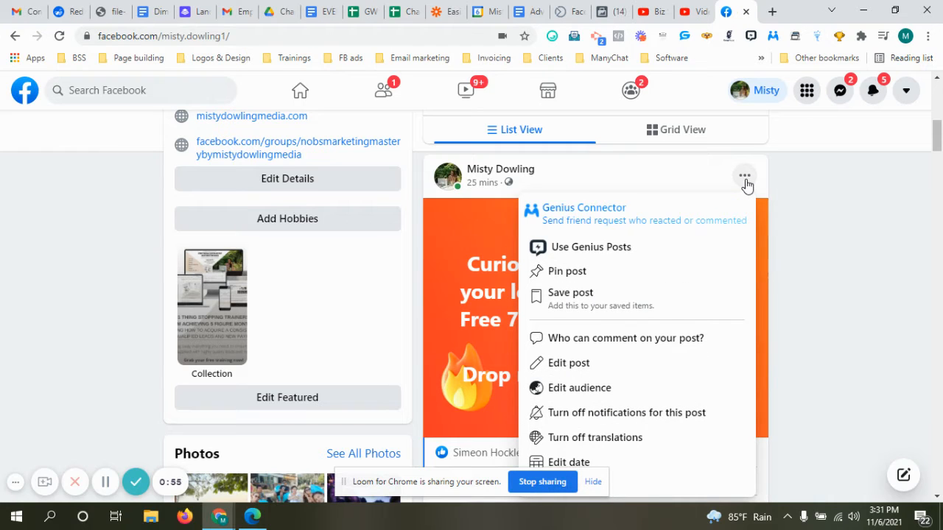
left_click(575, 249)
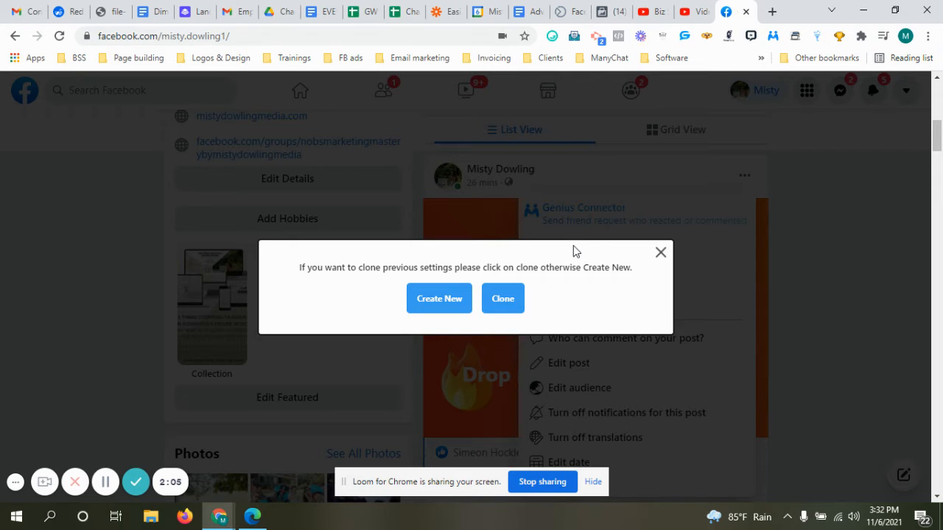
left_click(438, 299)
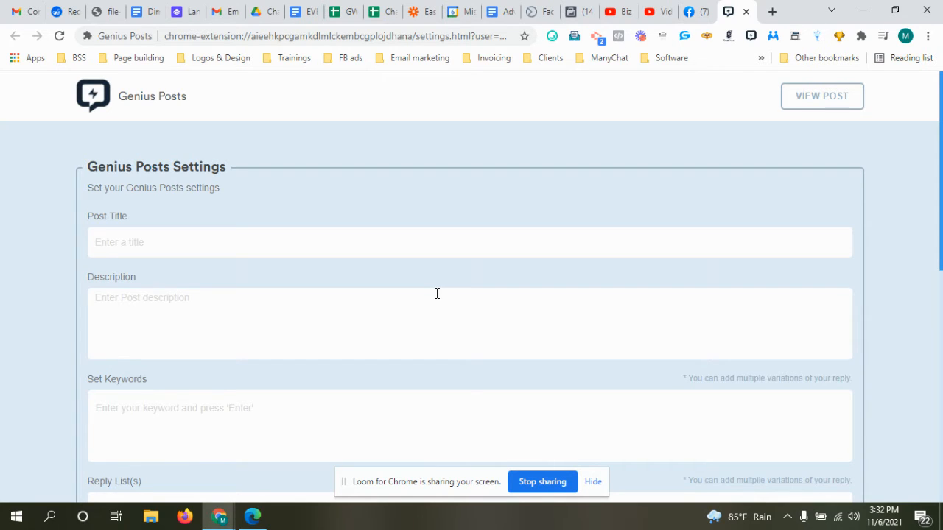
- Give the Genius Posts settings the title "7-day challenge" and the description "Hand raiser"
left_click(143, 246)
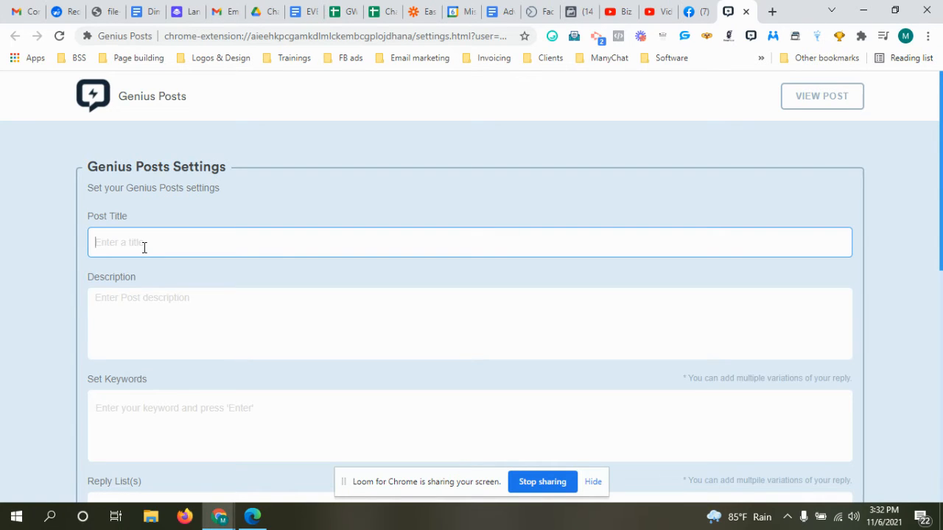
type("7-day challenge")
left_click(143, 309)
type("H")
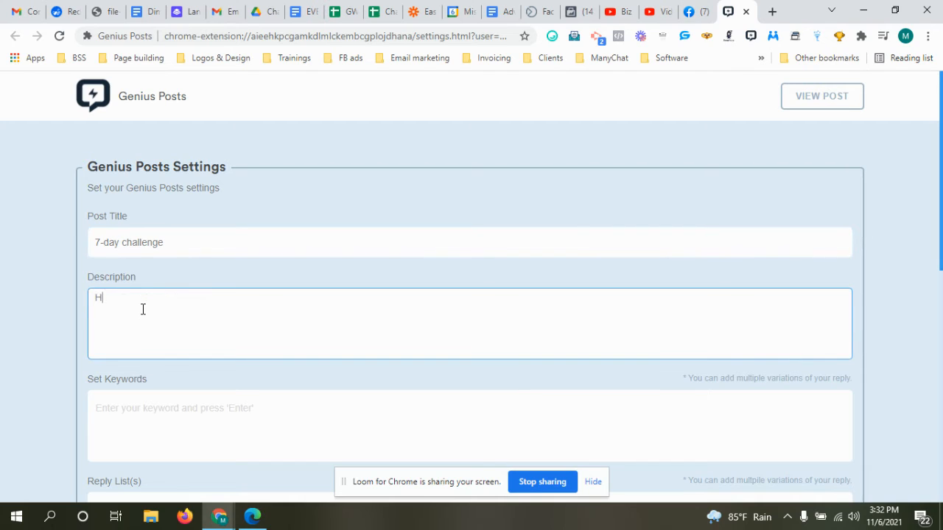
type("and raiser")
- Check the challenge post's call to action on Facebook and add its phrase "I'm in" as a keyword in the Genius Posts settings
left_click_drag(941, 189, 941, 240)
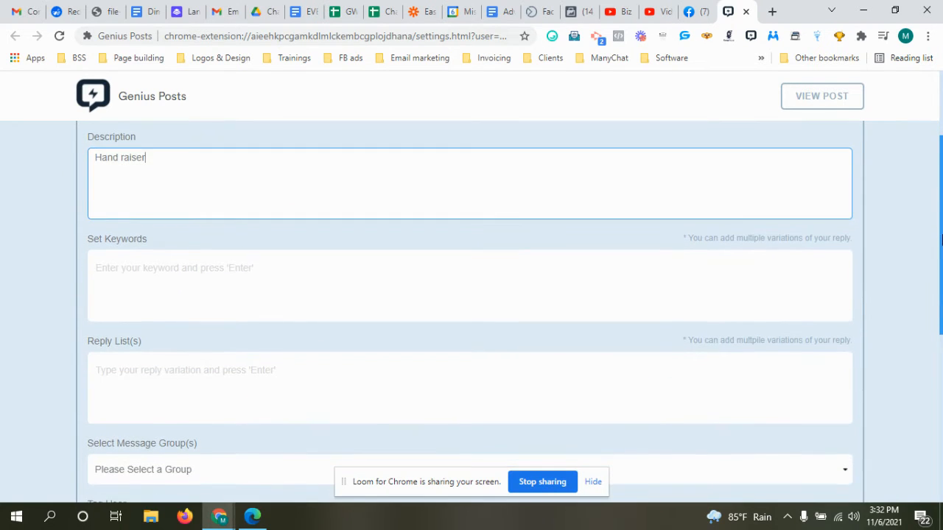
left_click(444, 284)
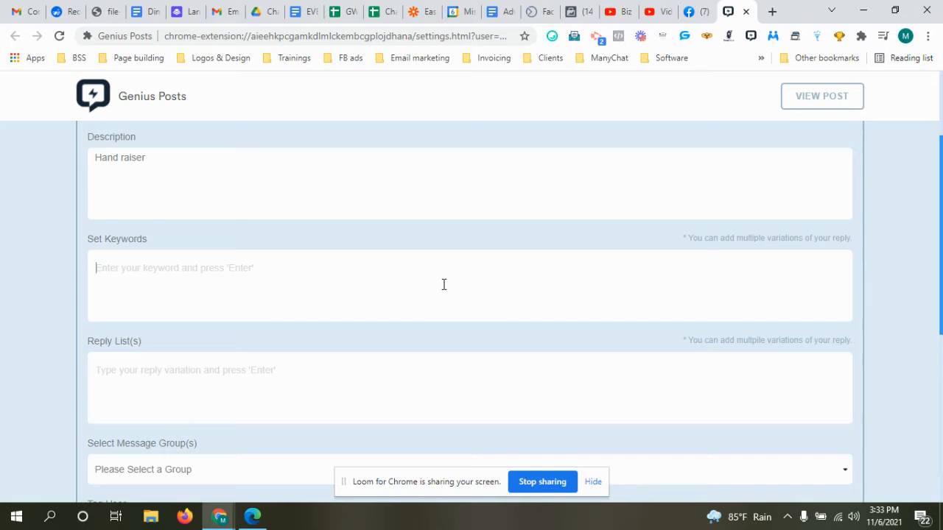
left_click(695, 18)
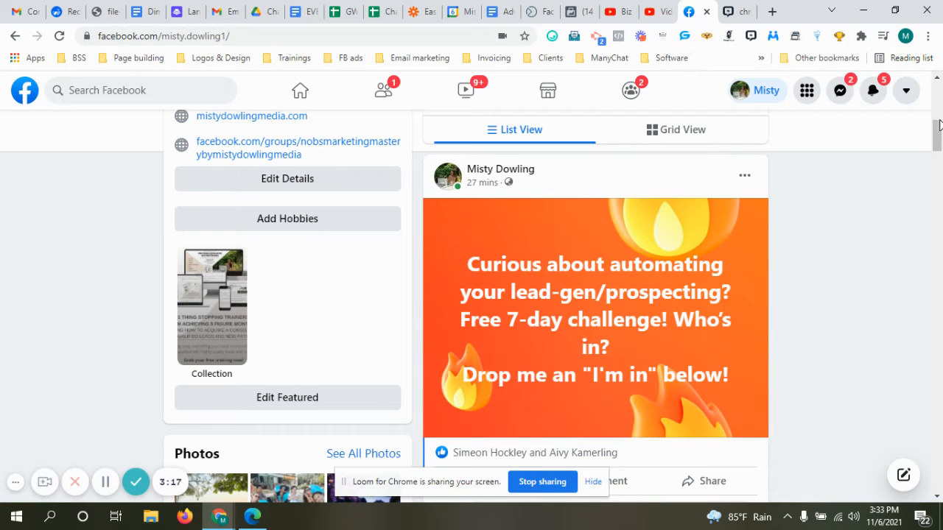
left_click_drag(937, 134, 937, 136)
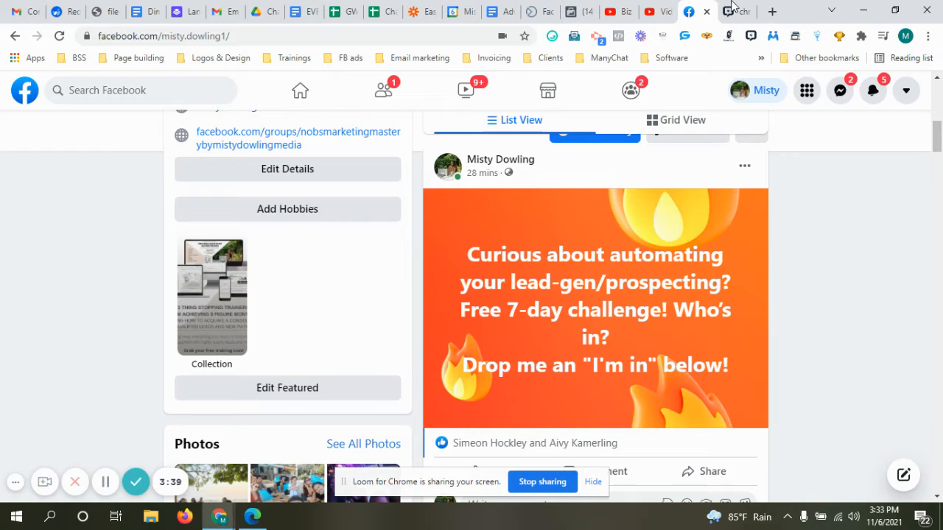
left_click(729, 12)
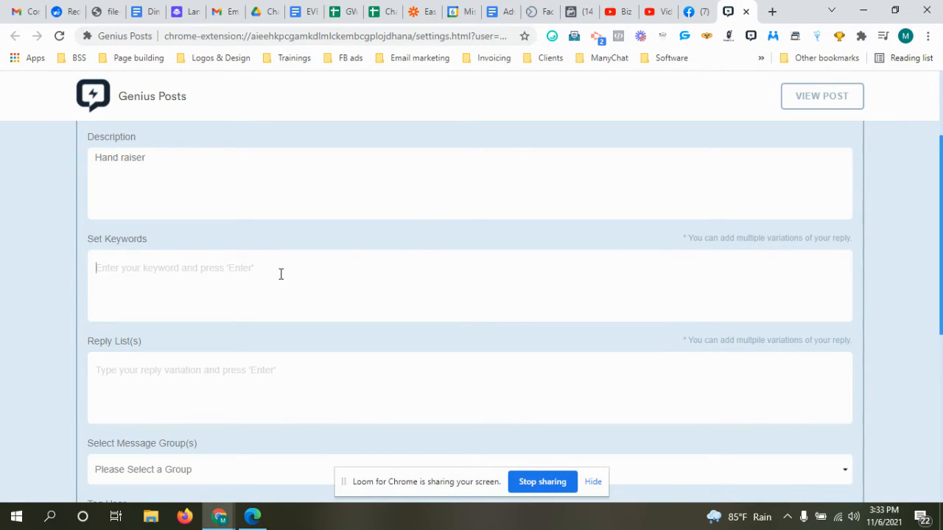
type("I'm in")
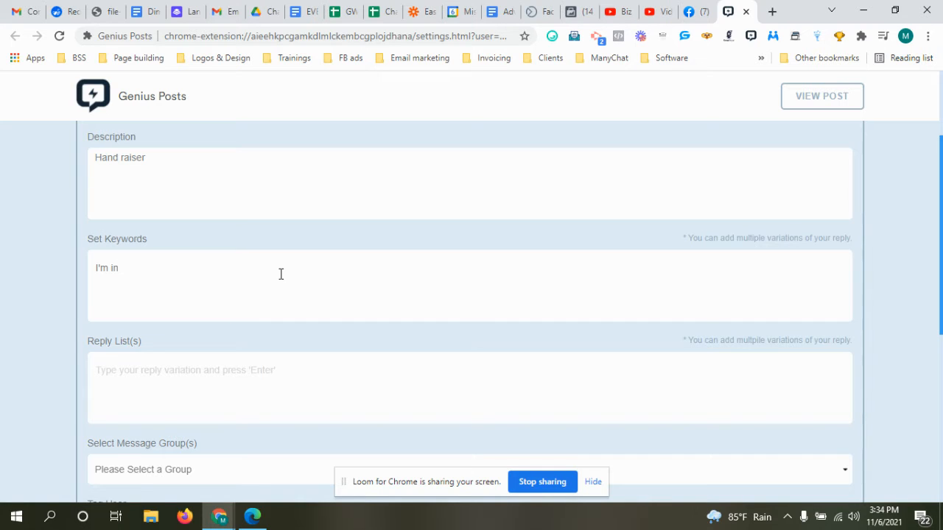
key("Return")
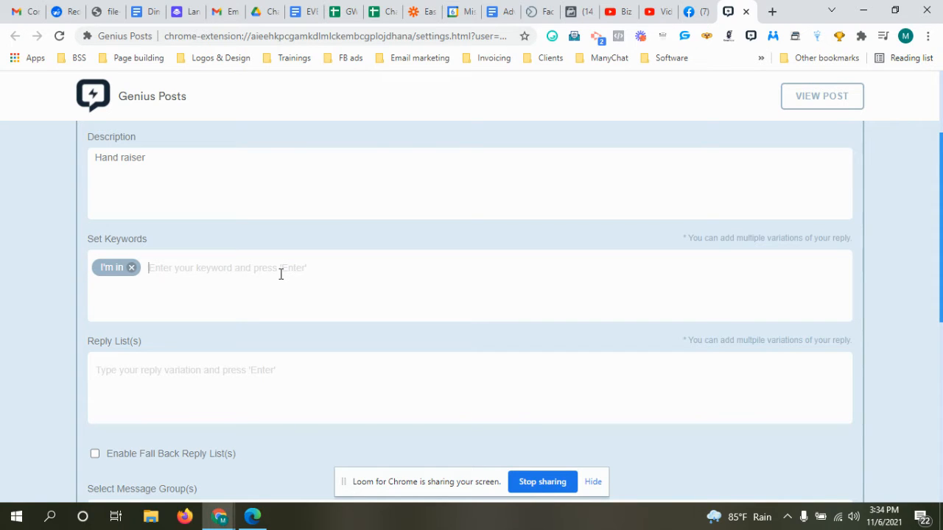
- Add the keyword variations "yes please", "me please" and "hell yeah"
type("yes please")
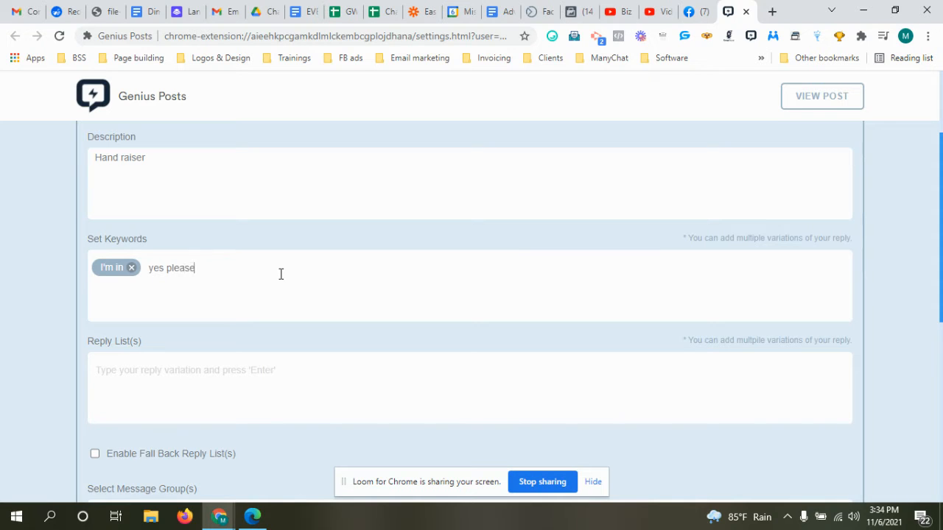
key("Return")
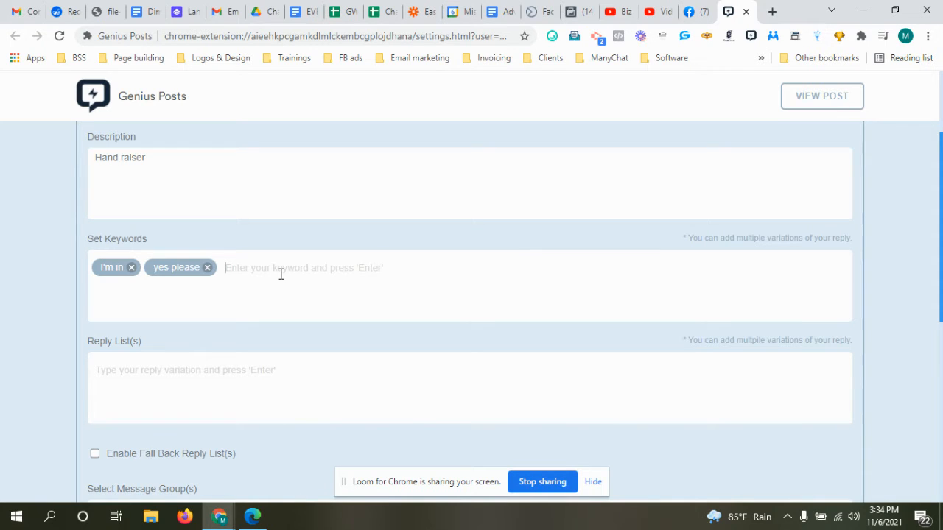
type("me ")
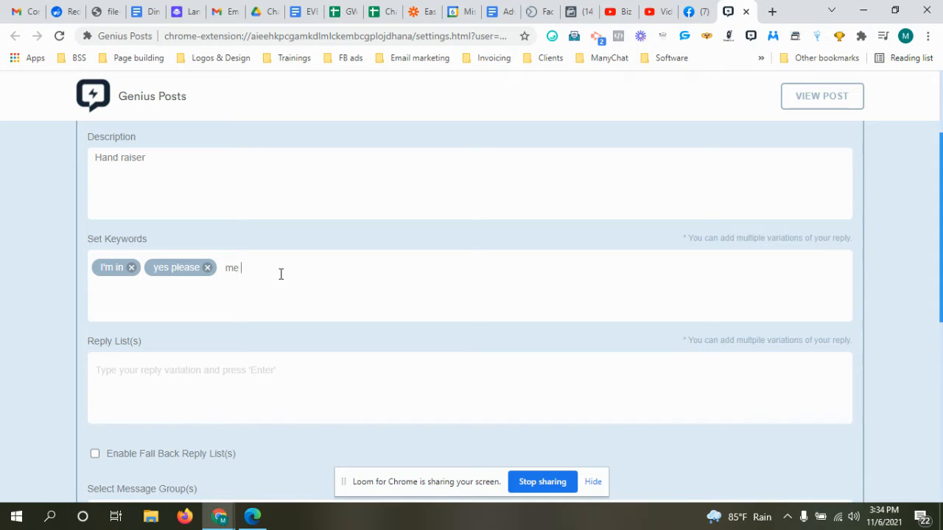
type("please")
key("Return")
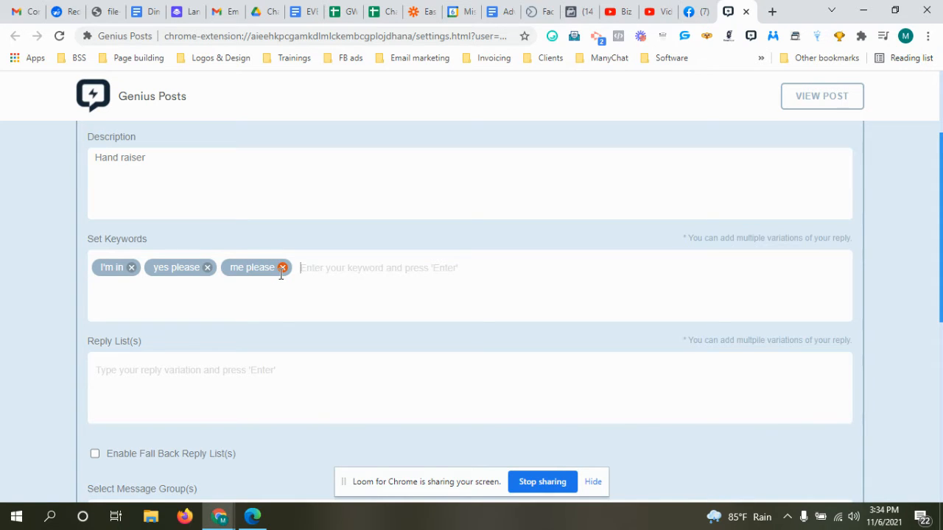
type("he")
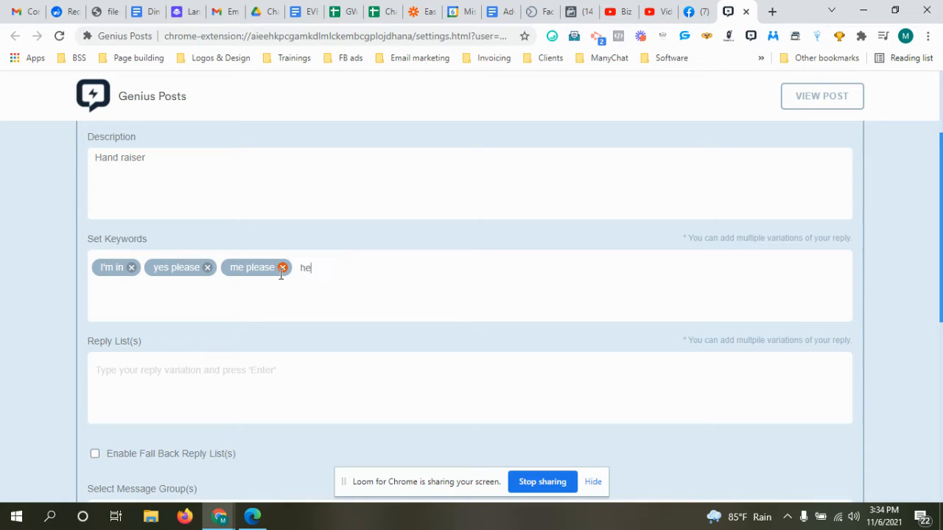
type("ll yeah")
key("Return")
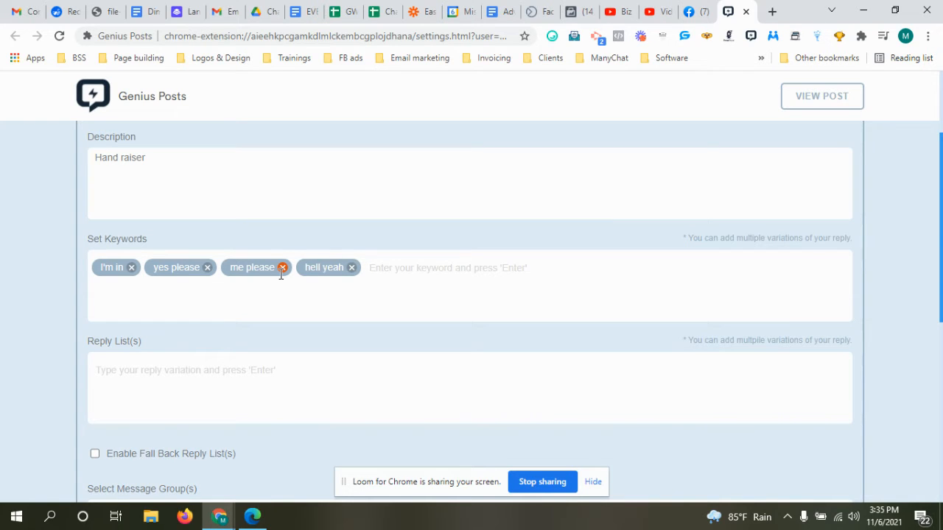
- Add the reply variation "Hi! Thanks for your comment. Please check your inbox. Just messaged you" to the reply list
left_click(145, 368)
type("Hi!")
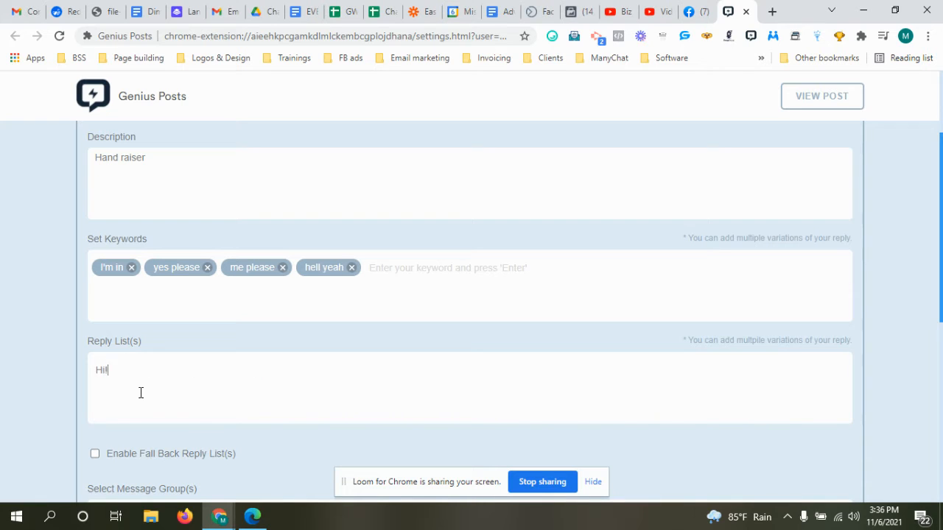
type(" Thanks for your comment. P")
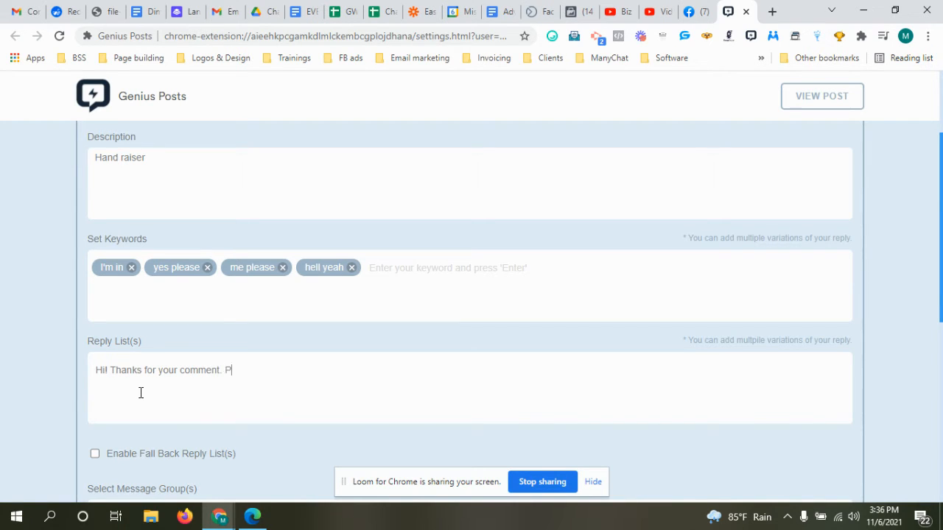
type("lease check your inb")
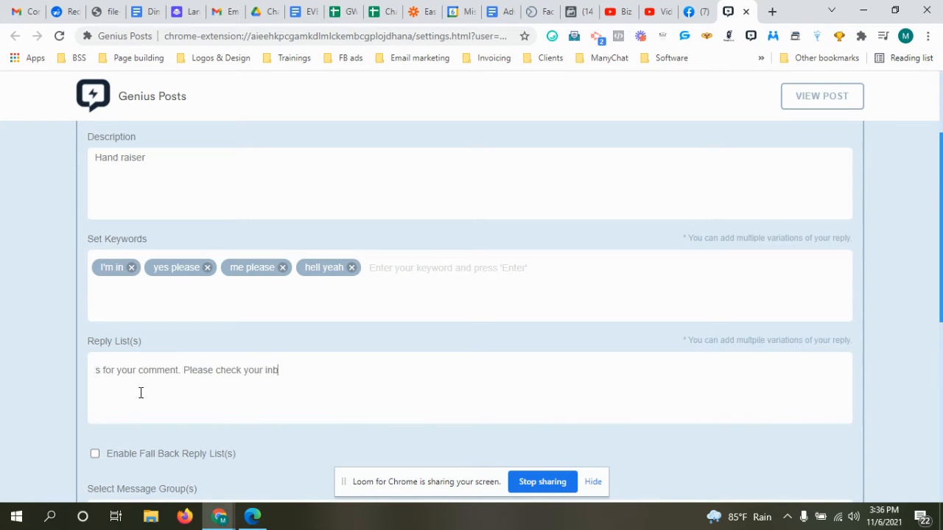
type("ox. Ju")
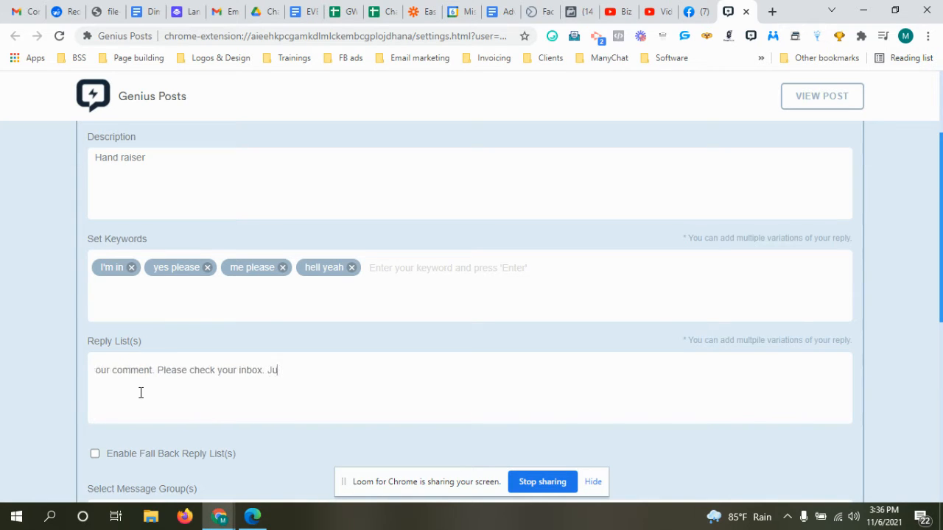
type("st messaged you")
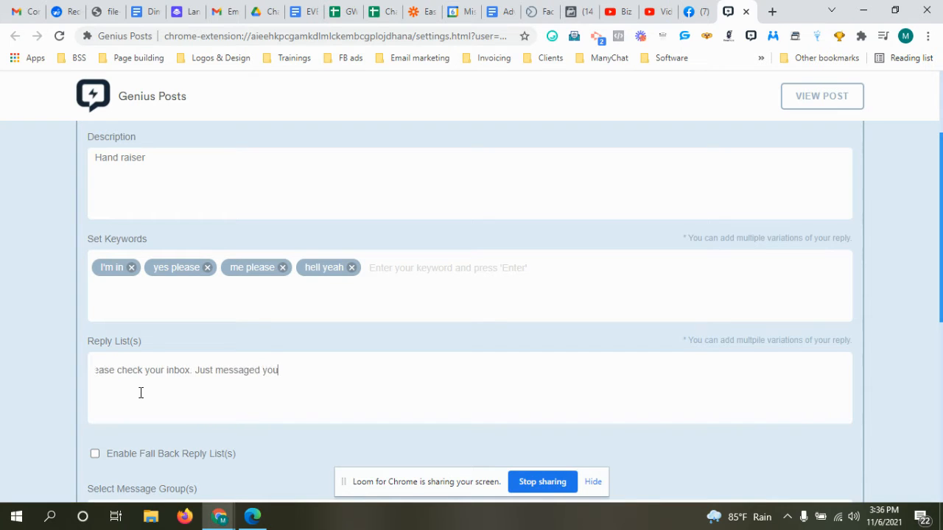
key("Return")
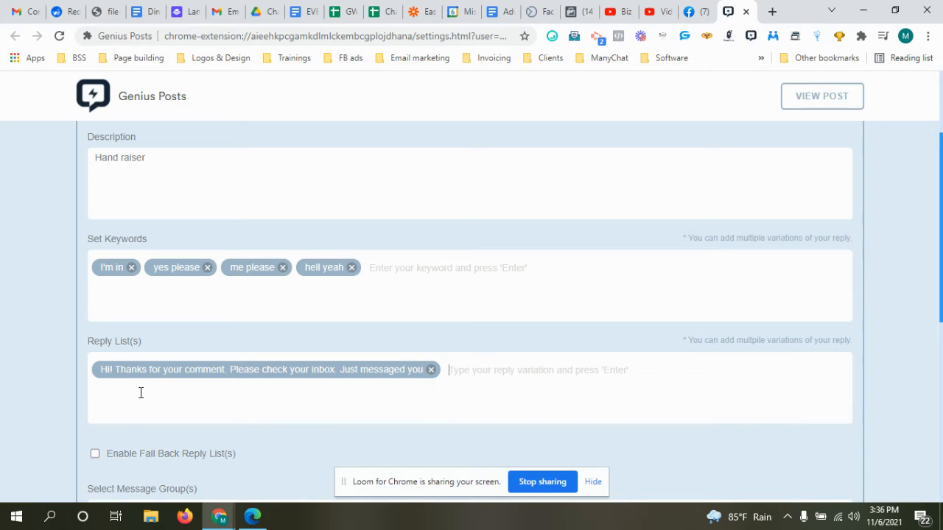
- Add a second reply variation reading "Hey! Awesome! I've sent you a dm"
type("He")
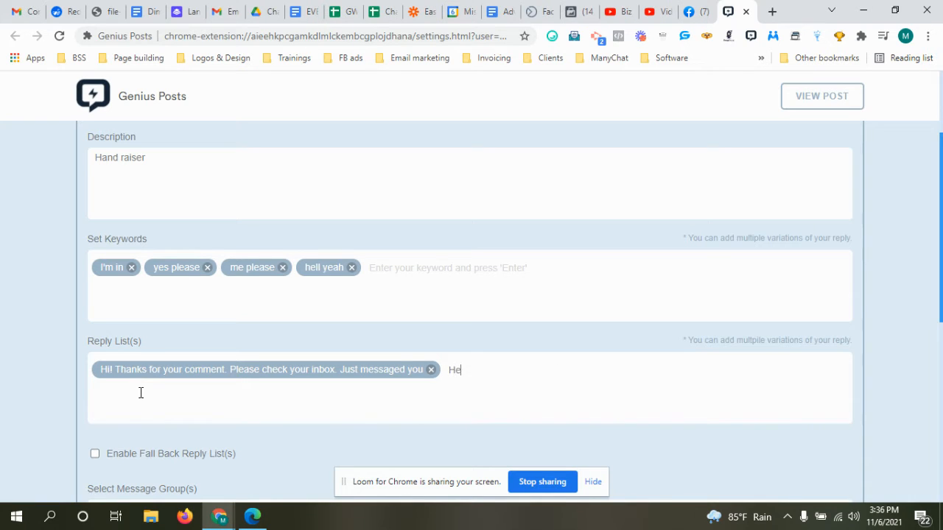
type("y! Awesome! I've sent ")
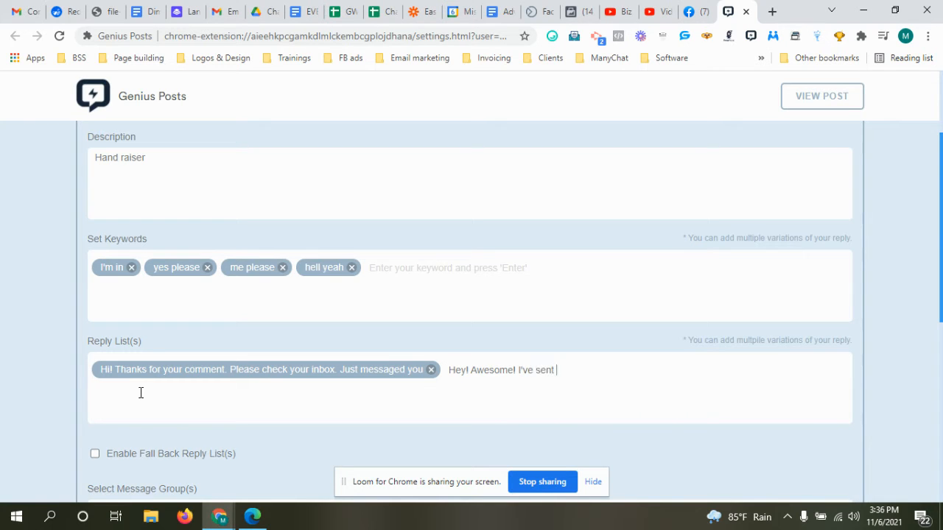
type("you a dm")
key("Return")
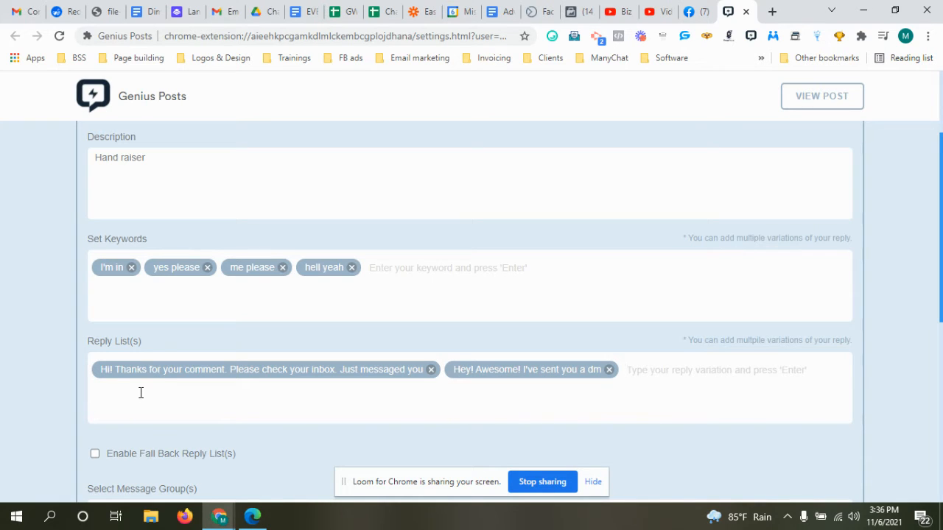
- Add the reply variation "Good on you for taking action on your lead gen. Great to have you join us. Please check your inbox"
type("H")
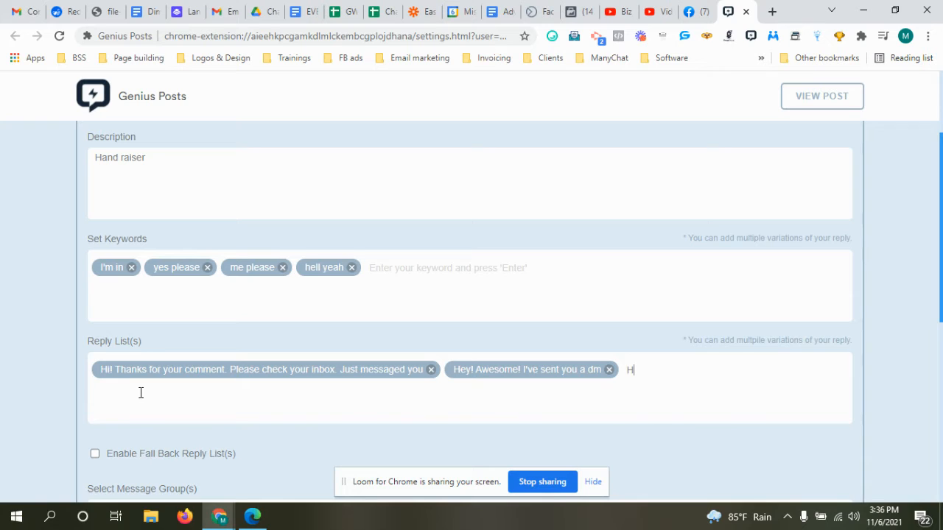
key("BackSpace")
type("Good on you for taing action")
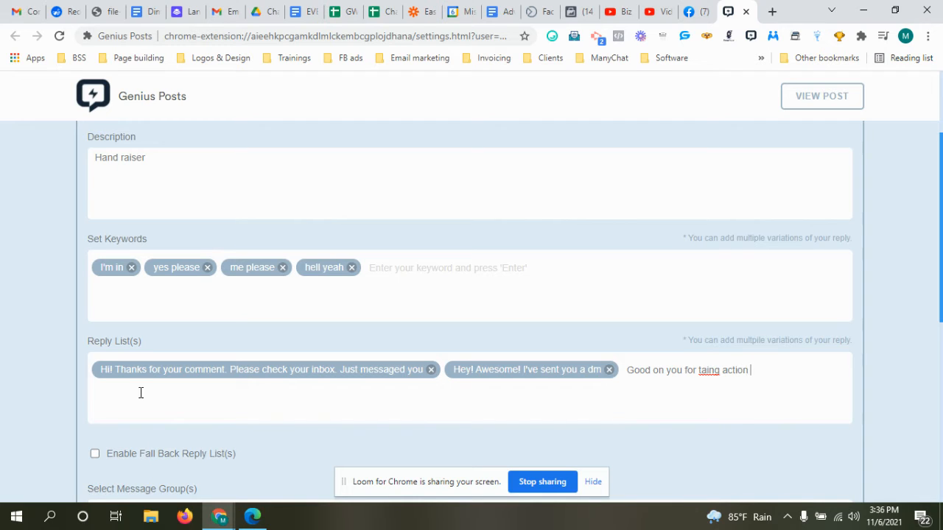
key("Left")
key("Left")
key("Left")
key("Left")
key("Left")
key("Left")
key("Left")
key("Left")
key("Left")
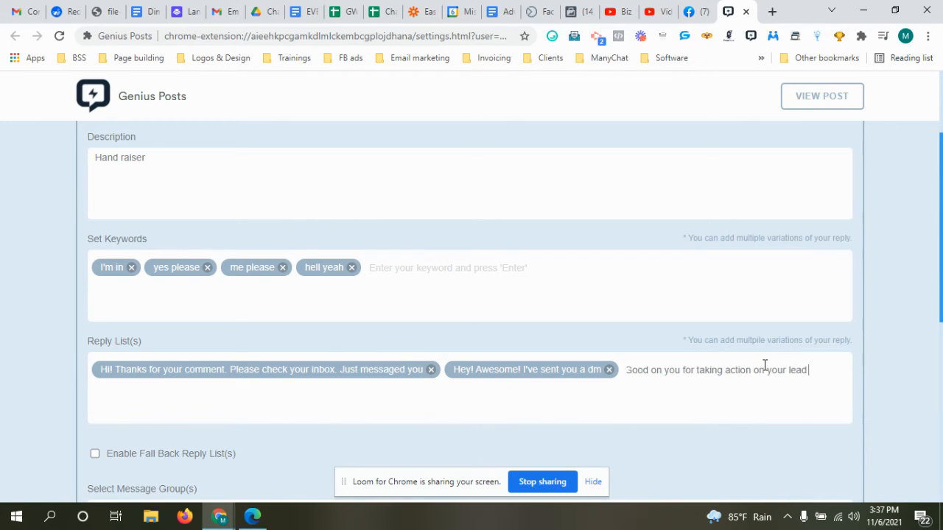
type("gen")
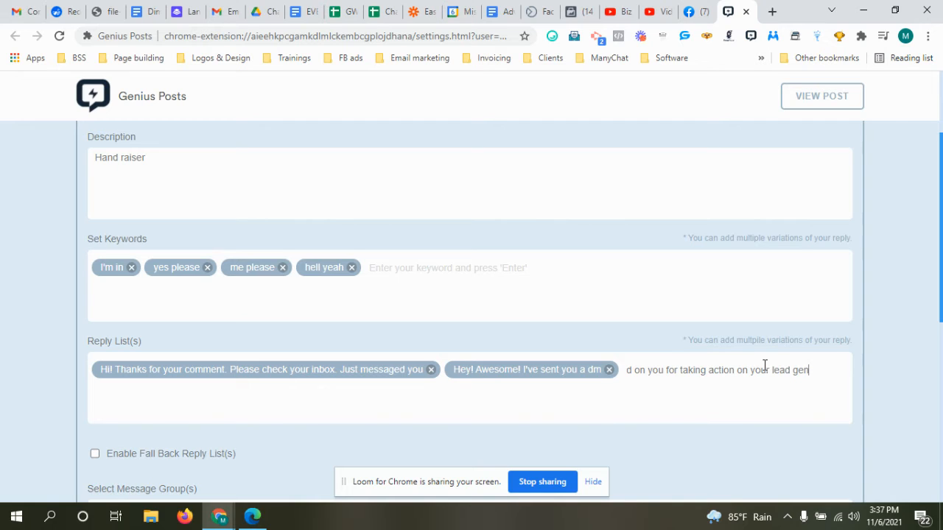
type(". Grea")
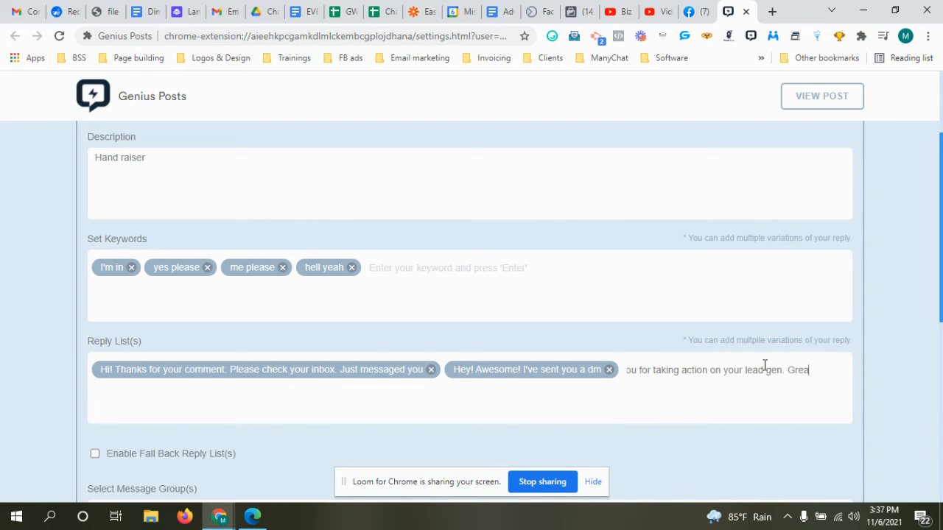
type("t to have you")
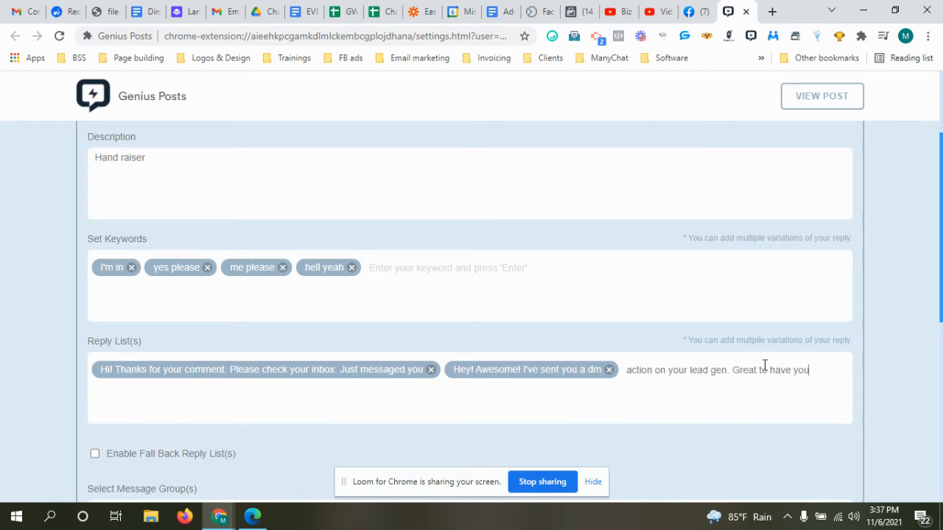
type(" join us. ")
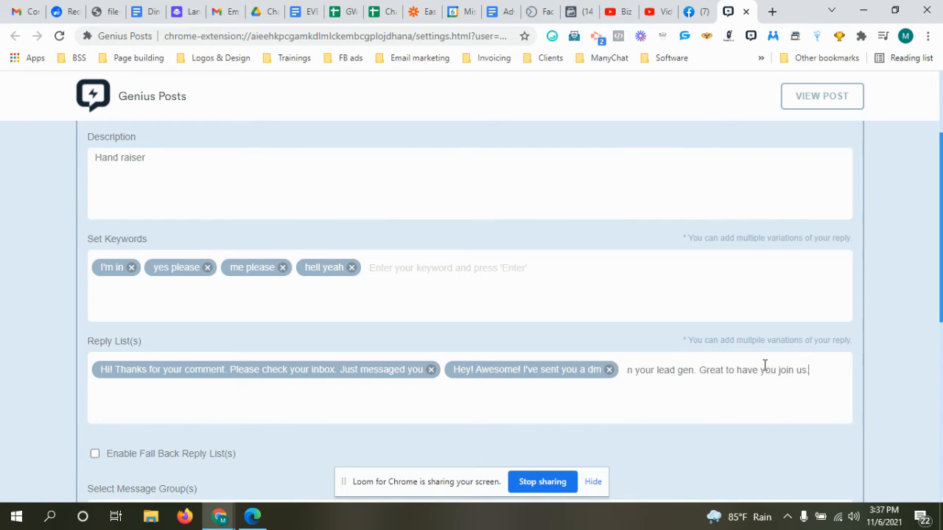
type("Pleas")
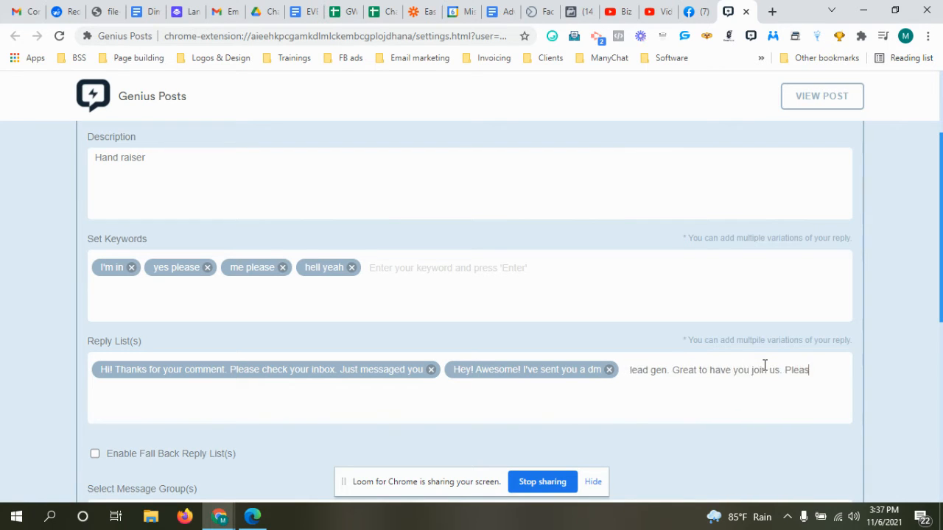
type("e check your ")
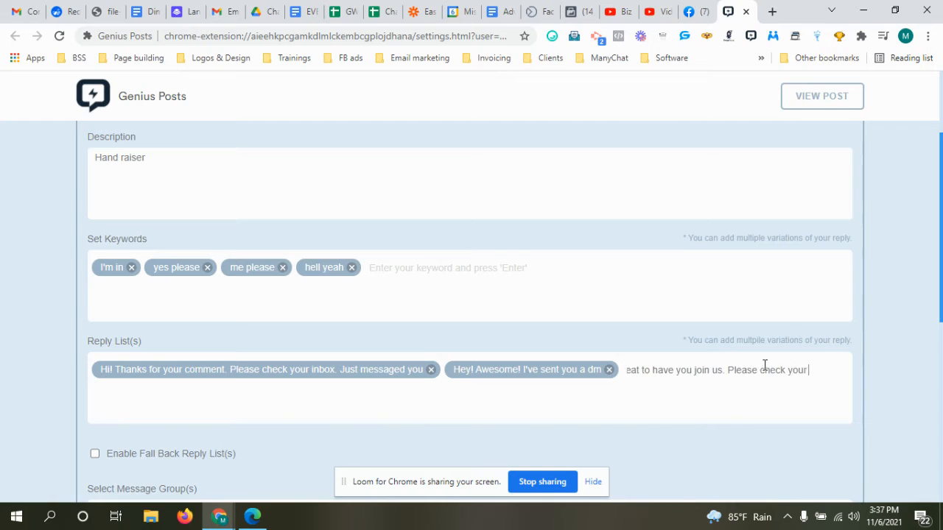
type("inb")
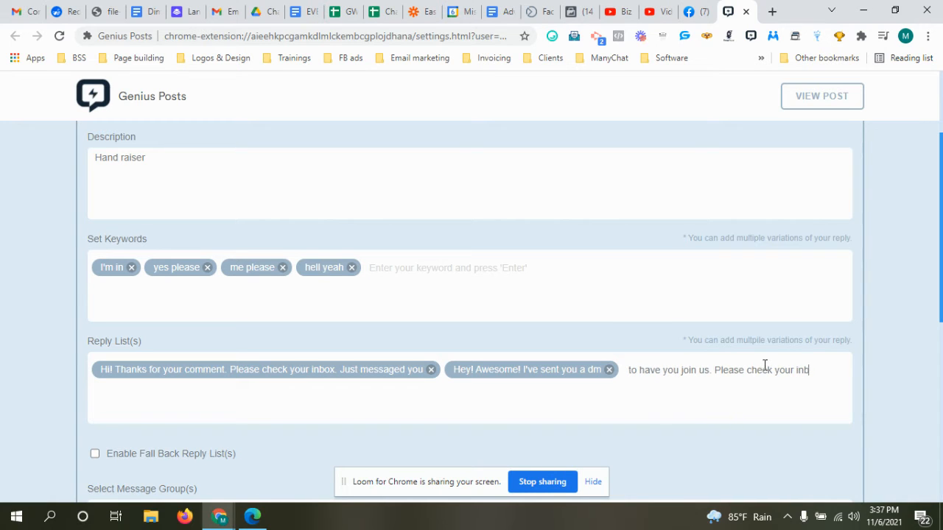
type("ox")
key("Return")
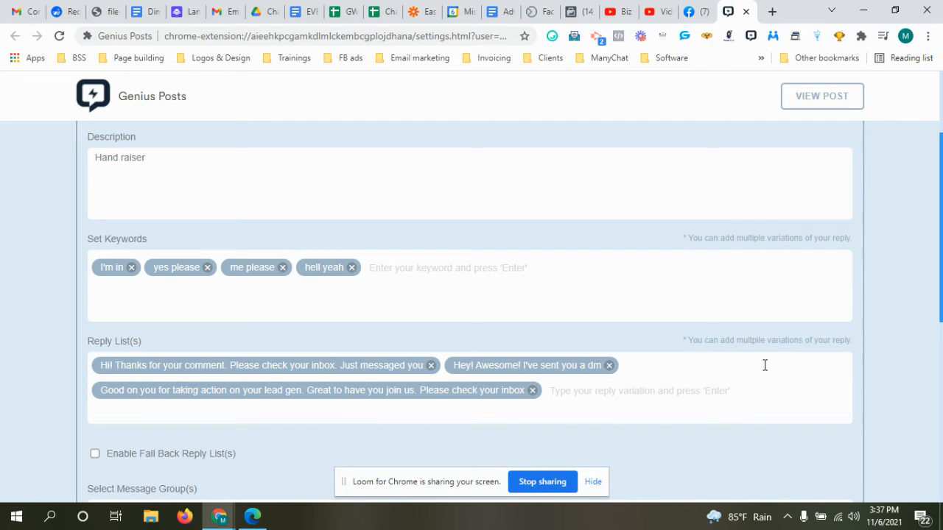
- Add a fourth reply variation reading "Hi! Love it! Good to have you. I've just sent you a dm"
type("He")
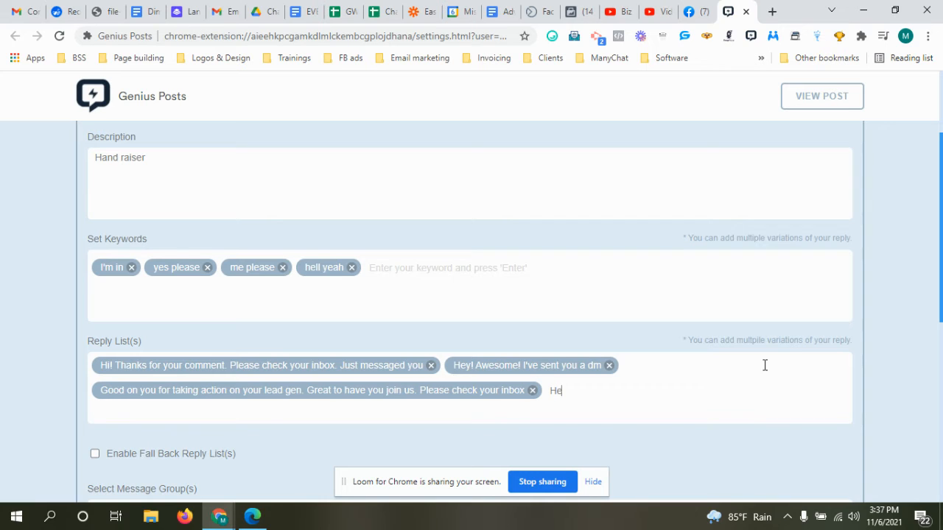
key("BackSpace")
type("i!")
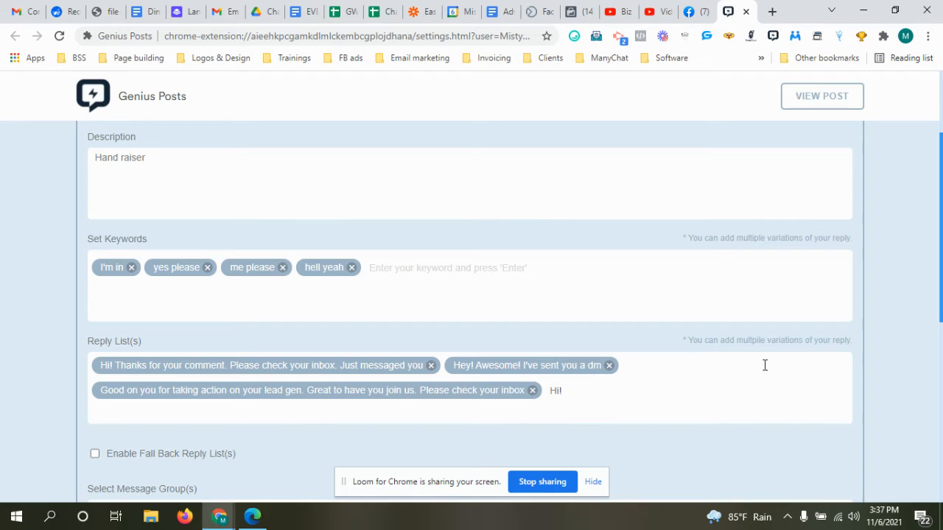
type(" Love it! Good to have you")
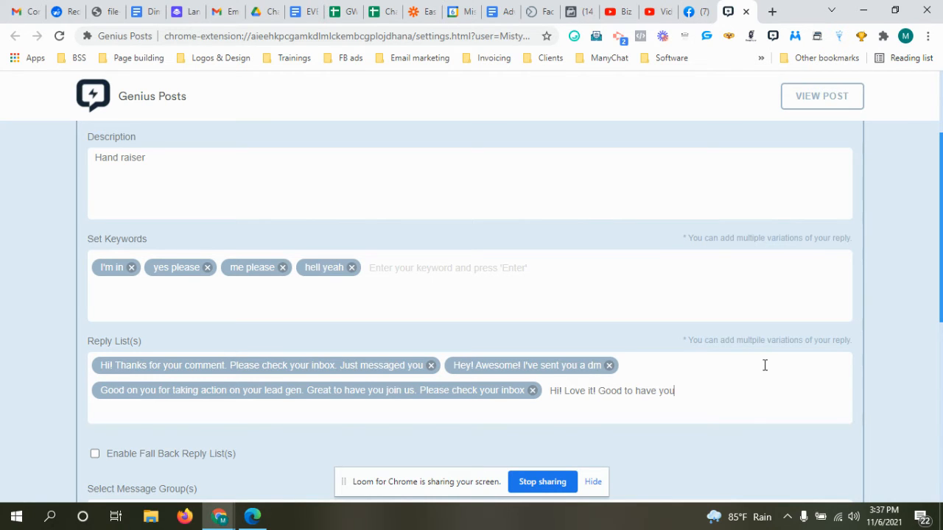
type(". I've just sent you")
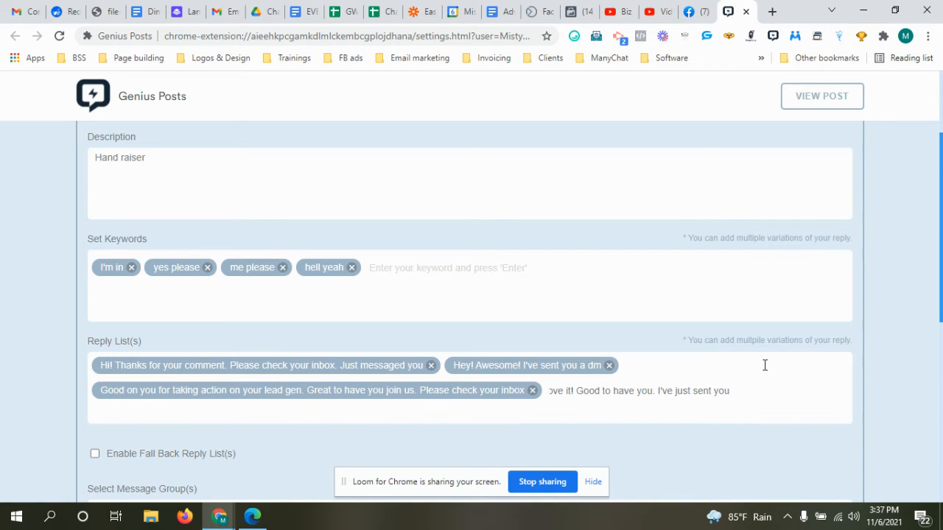
type(" a dm")
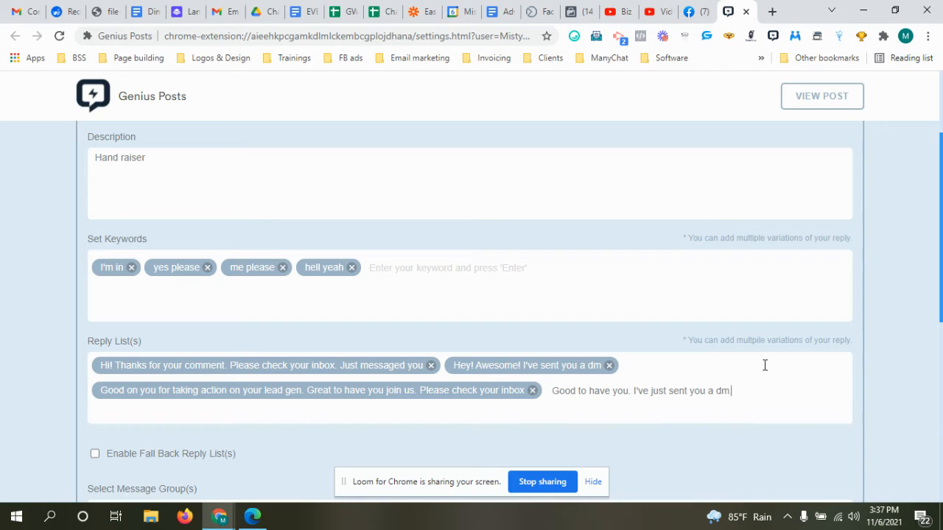
key("Return")
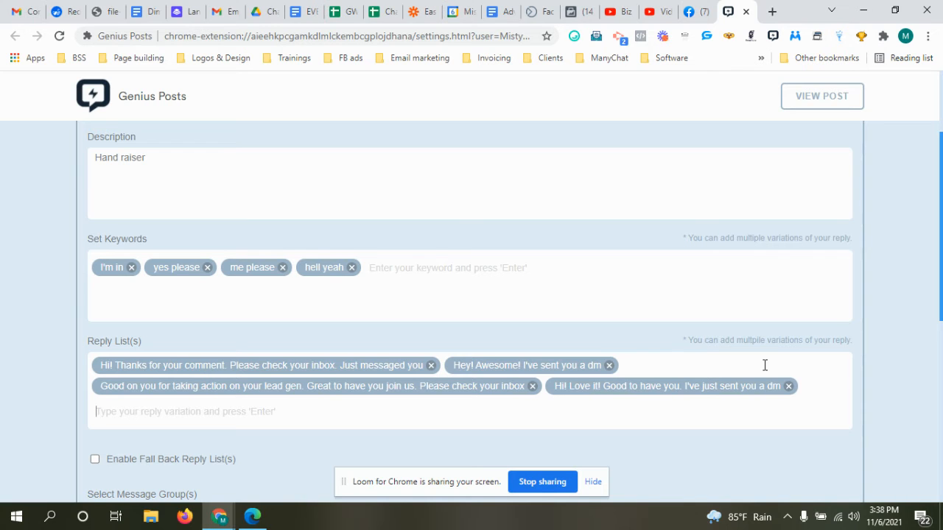
- Enable the fallback reply list below the reply variations
left_click_drag(941, 244, 940, 334)
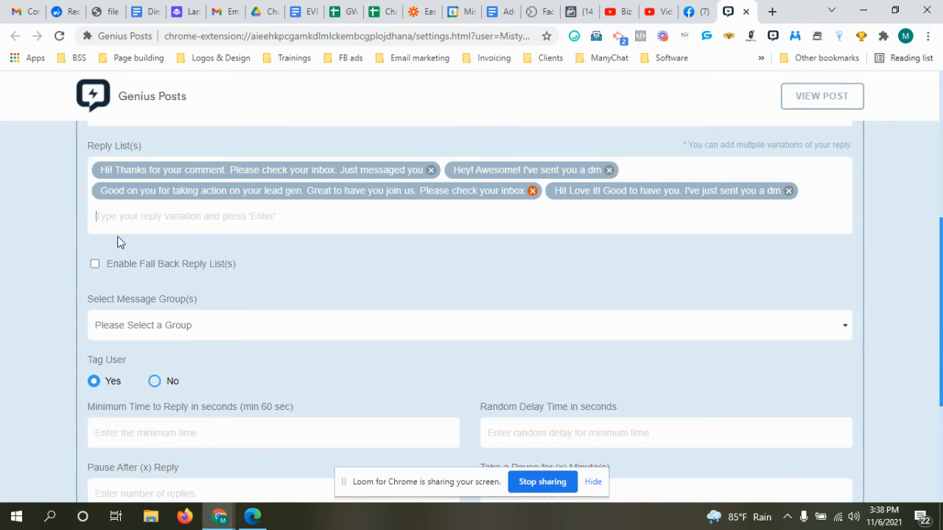
left_click(95, 265)
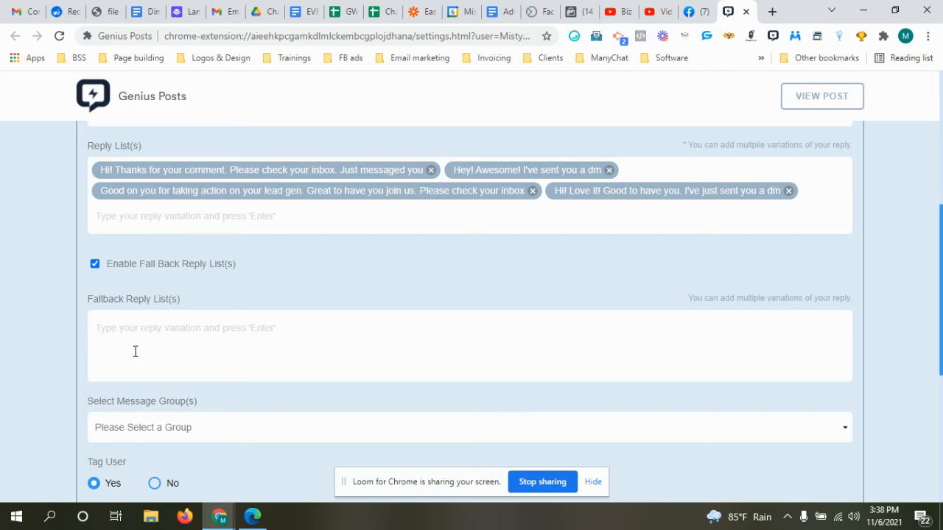
- Add the fallback reply "Sorry! Wrong keyword. Try again" and remove it from the list again
type("So")
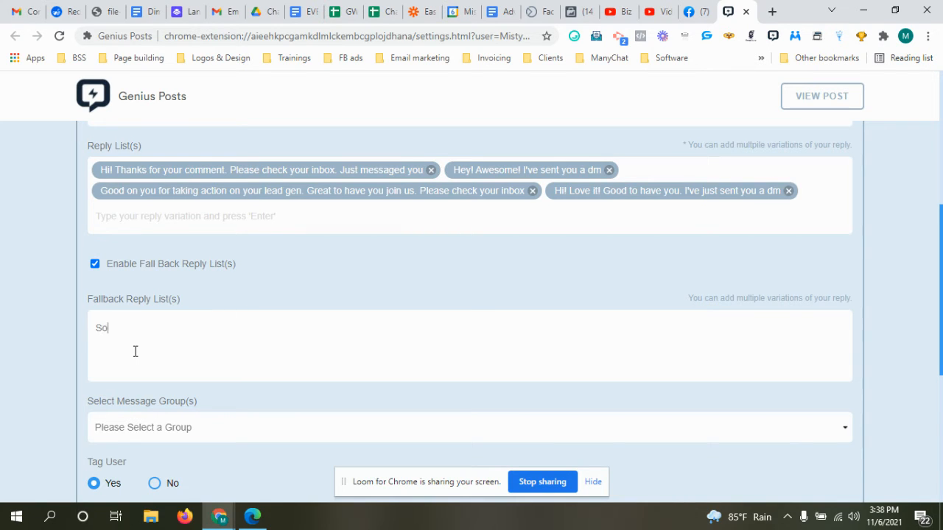
type("rry! Wrong keyword. Try a")
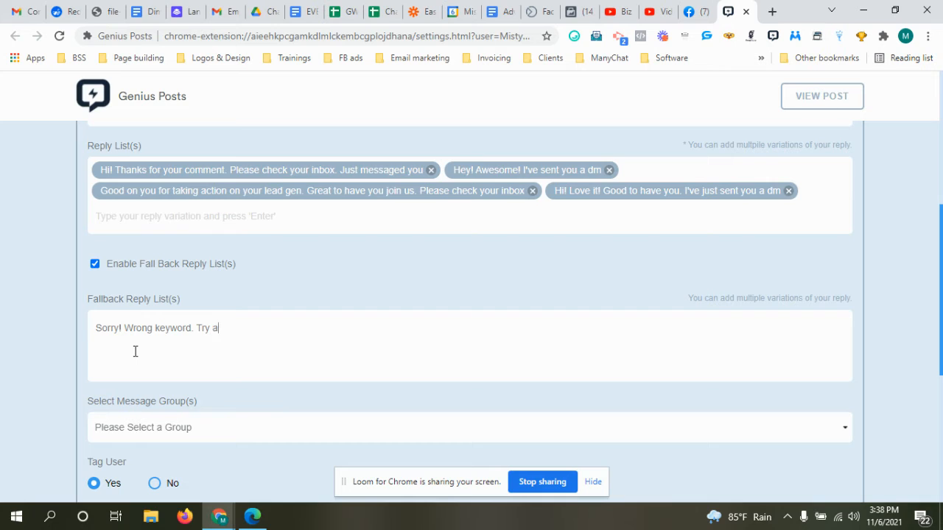
type("gain")
key("Return")
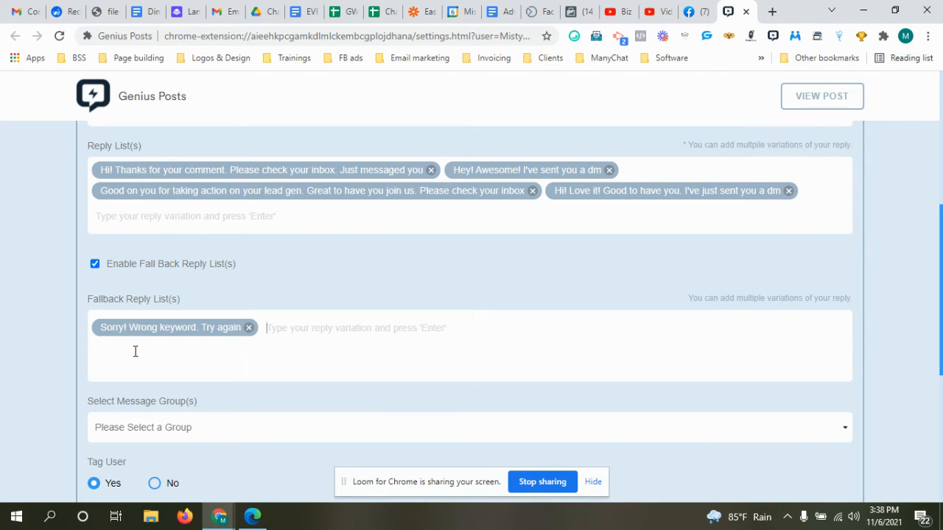
left_click(248, 328)
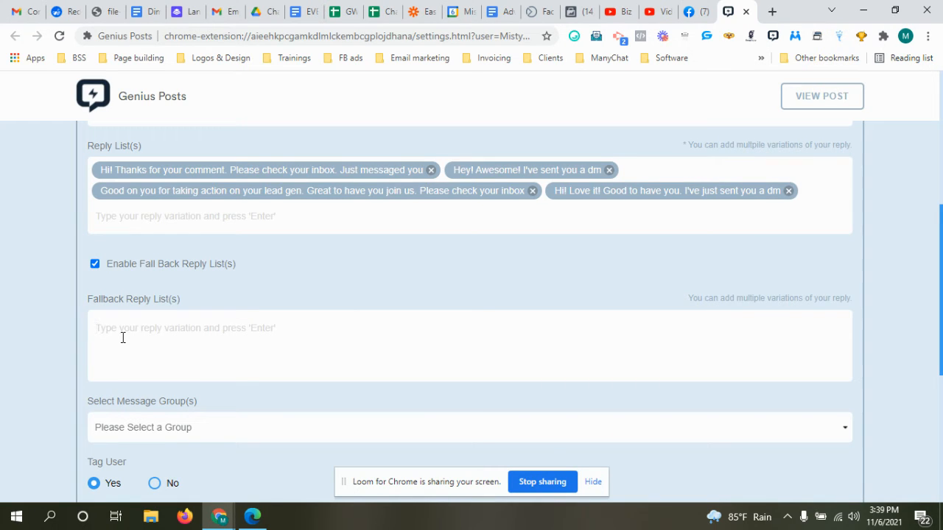
- Add the fallback reply variation "Thanks for the comment. Please send me a dm. Happy to answer any question"
type("Thank")
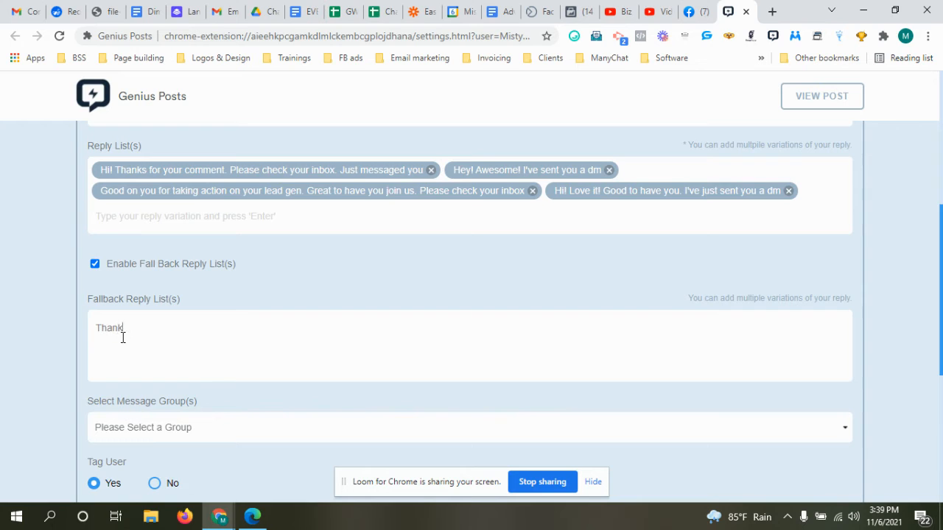
type("s for the comment. Please leave ")
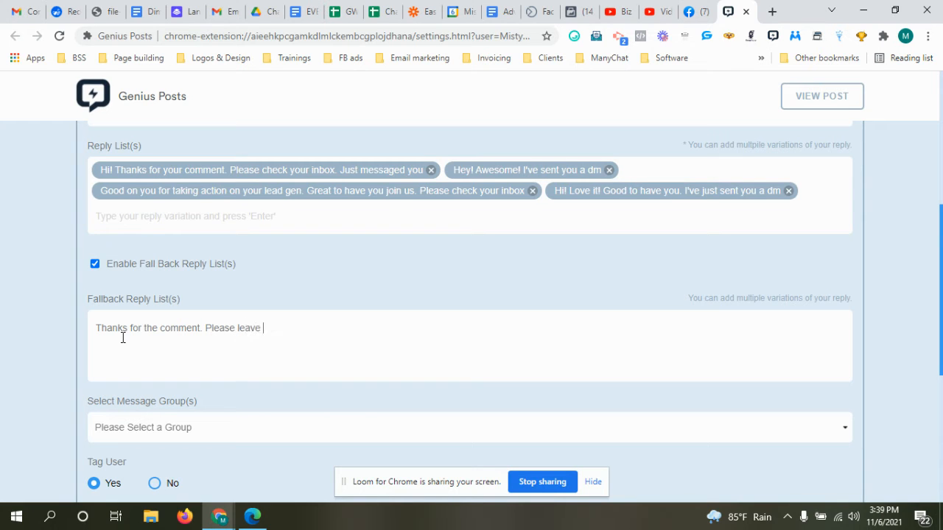
type("me")
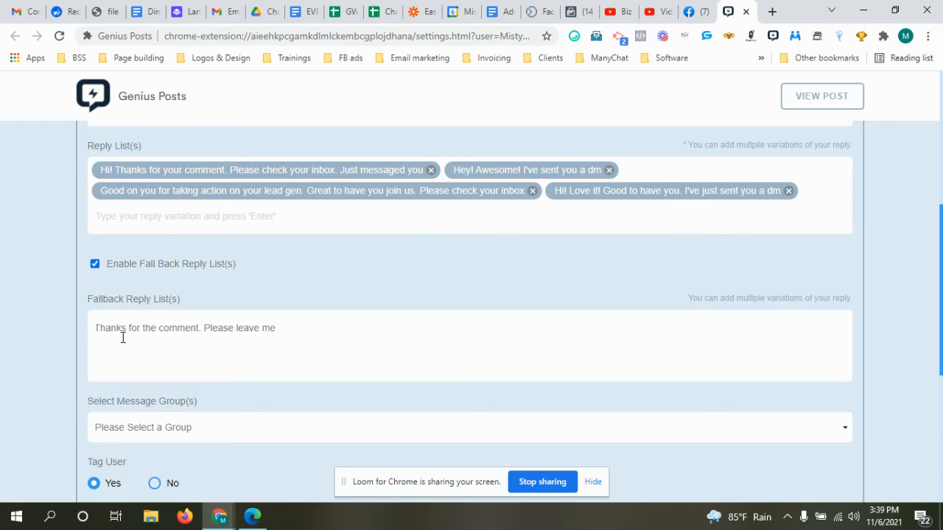
key("BackSpace")
key("BackSpace")
key("BackSpace")
key("BackSpace")
key("BackSpace")
key("BackSpace")
key("BackSpace")
key("BackSpace")
key("BackSpace")
type("s")
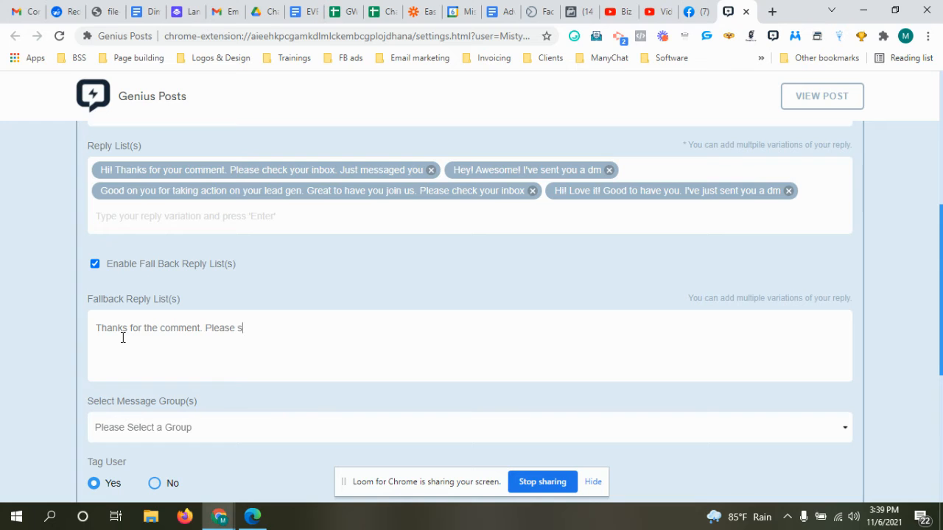
type("end me a ")
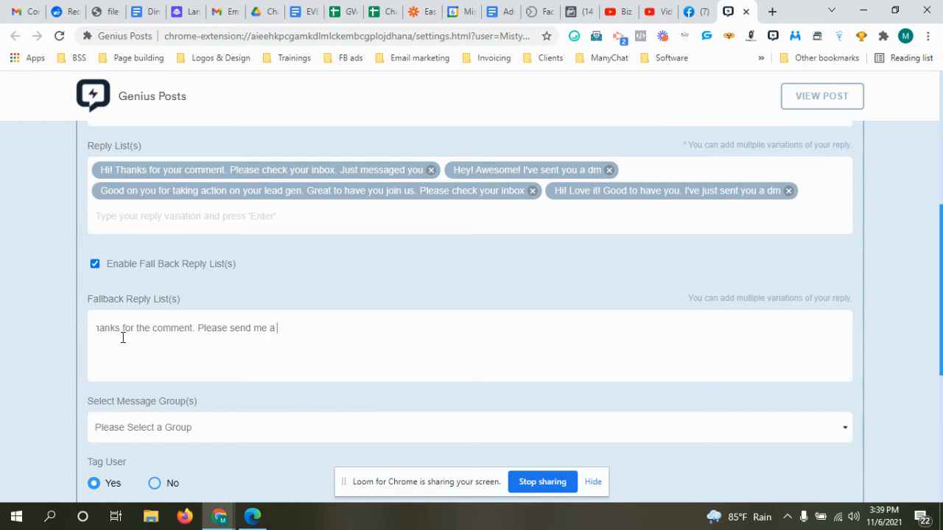
type("dm. Happ")
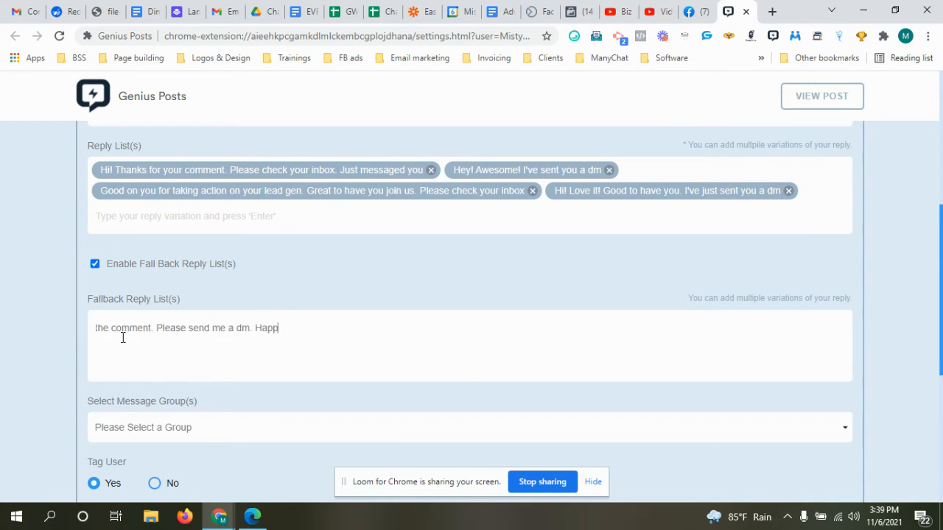
type("y to answer")
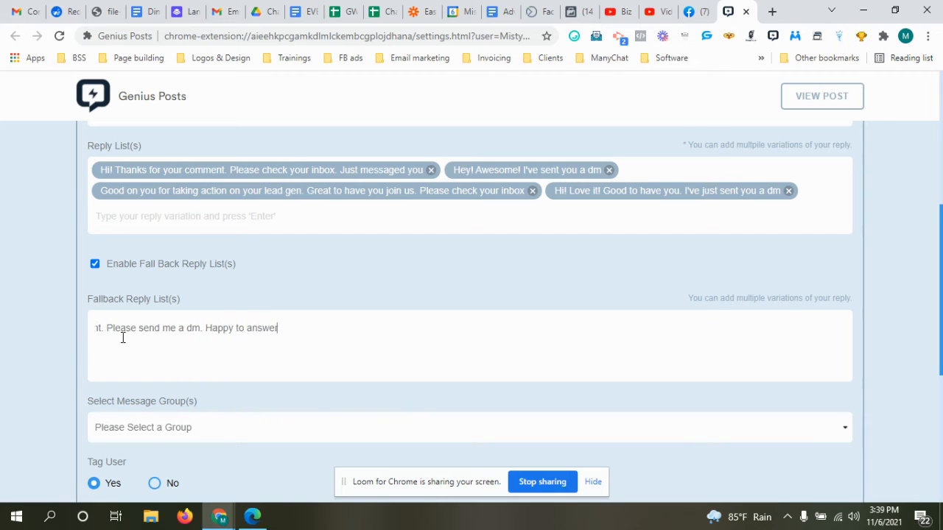
type(" any quest")
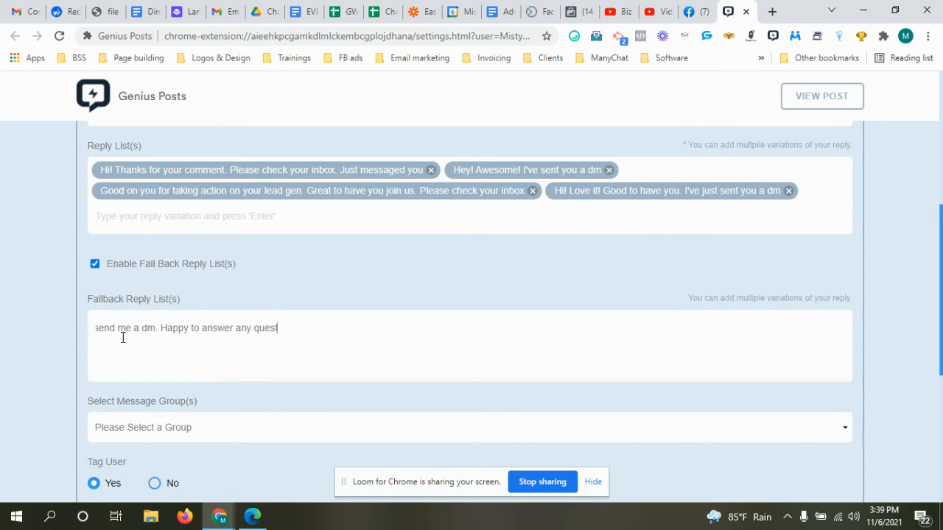
type("ion")
key("Return")
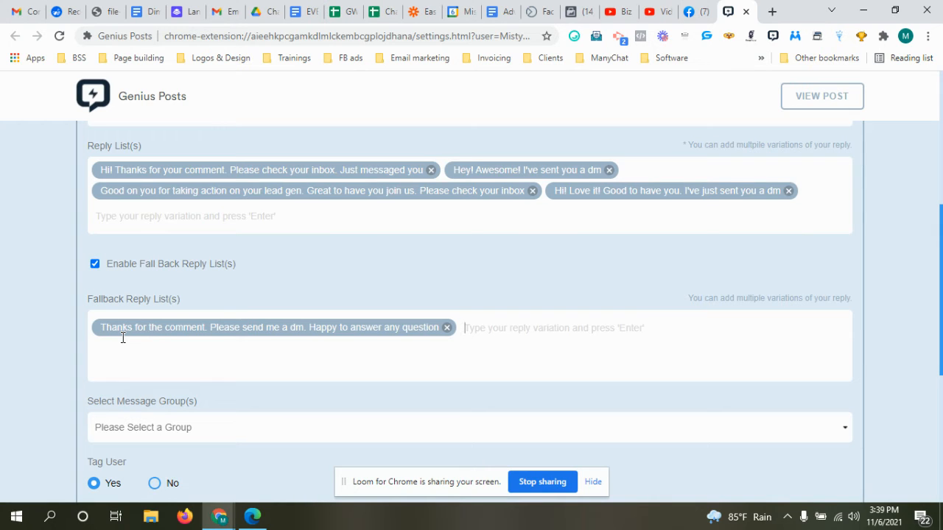
- Add a second fallback reply variation reading "Hi! Let's chat. Please send me a direct message"
type("Hi!")
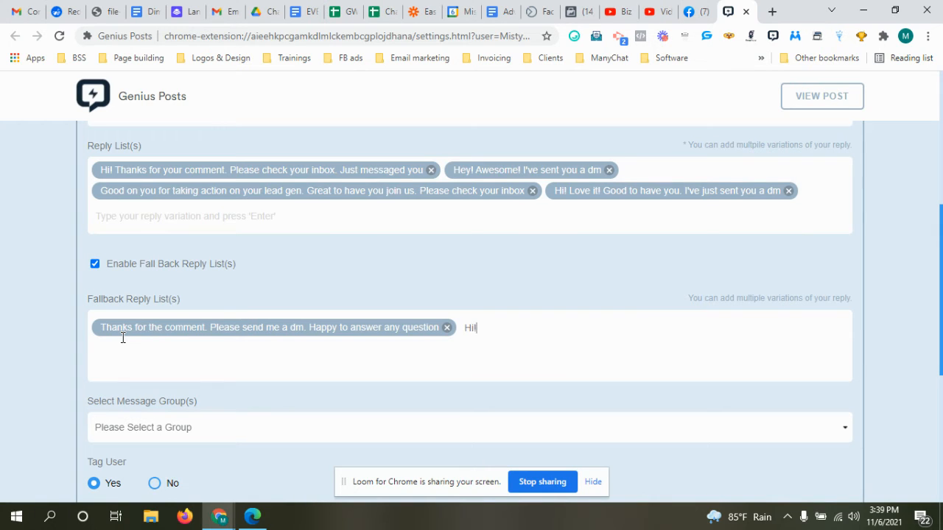
type(" Let's chat. Please send")
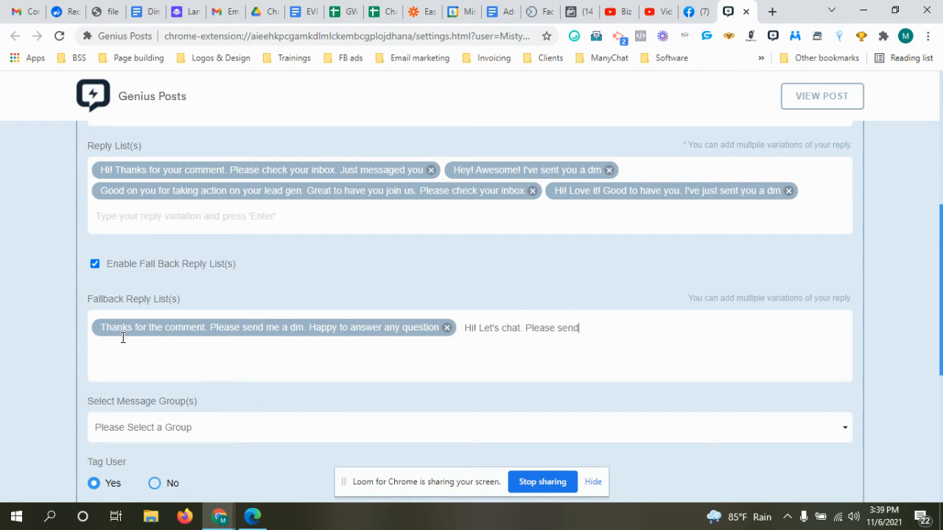
type(" me a direct meaa")
key("BackSpace")
key("BackSpace")
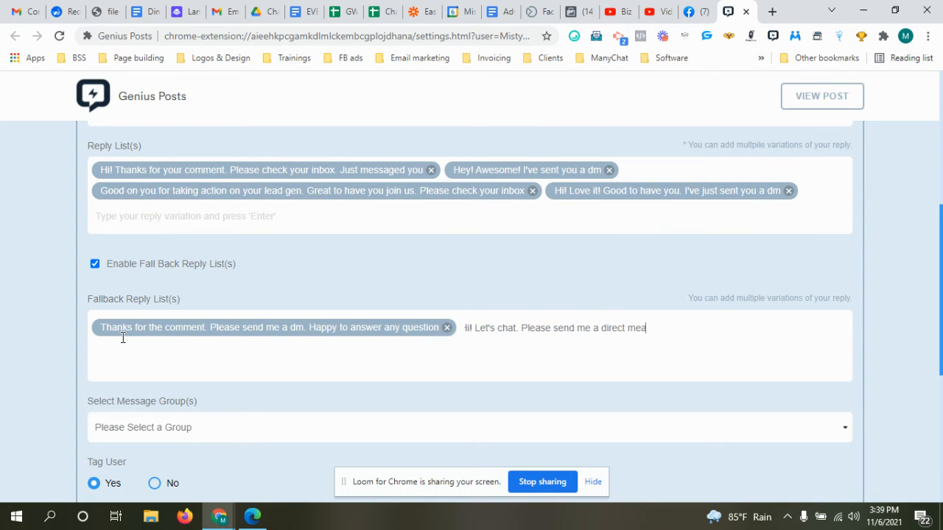
type("ssa")
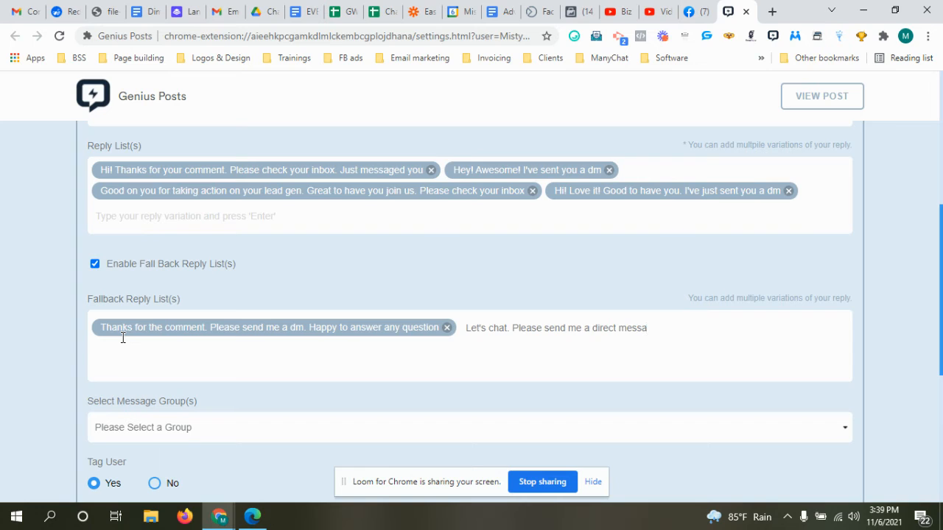
type("ge.")
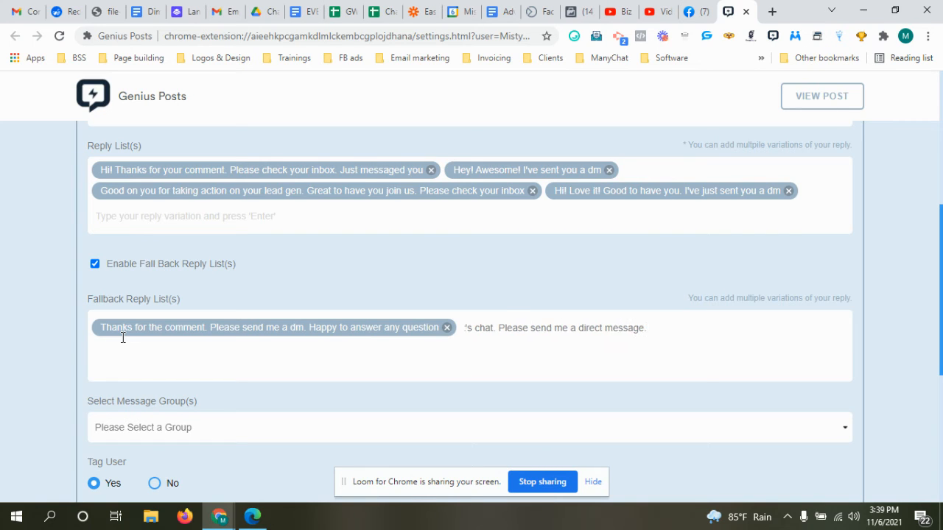
key("BackSpace")
key("Return")
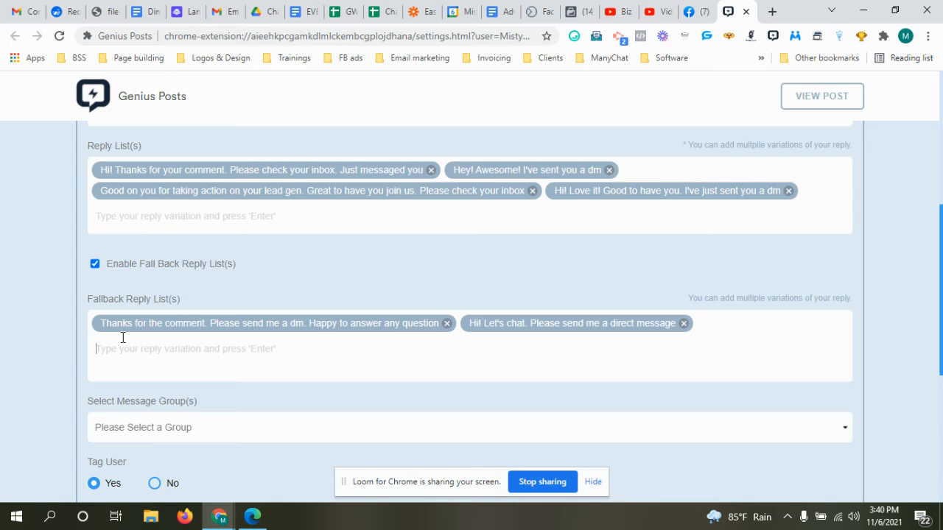
- Choose the "Challenge qualification" message group and set Tag User to No
left_click_drag(941, 241, 941, 300)
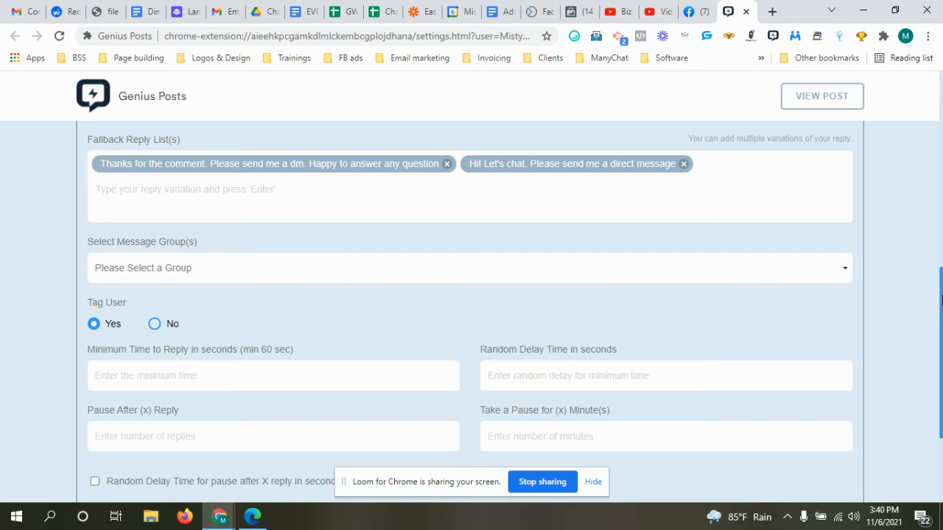
left_click(848, 274)
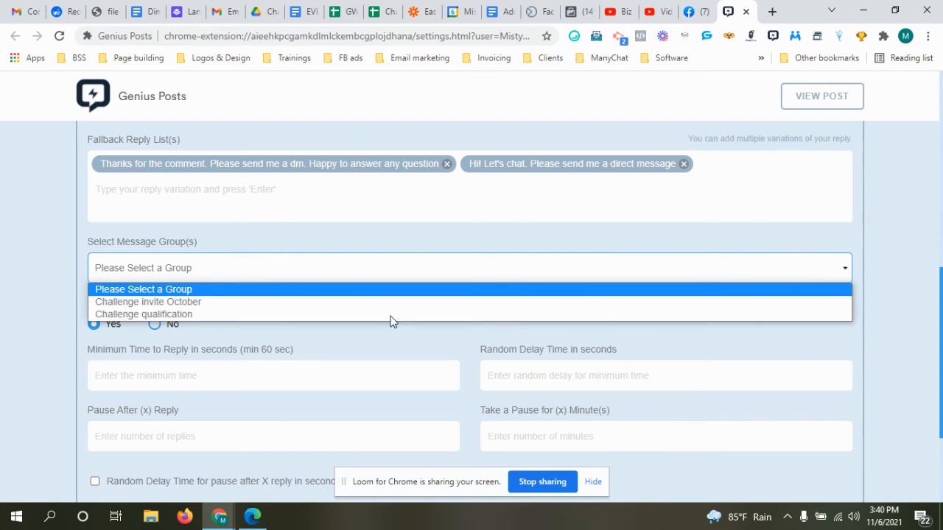
left_click(179, 314)
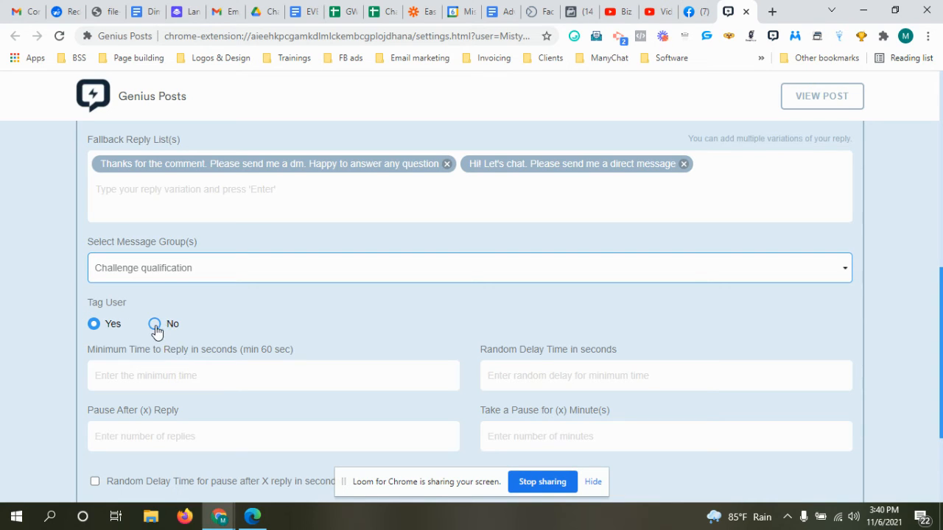
left_click(155, 326)
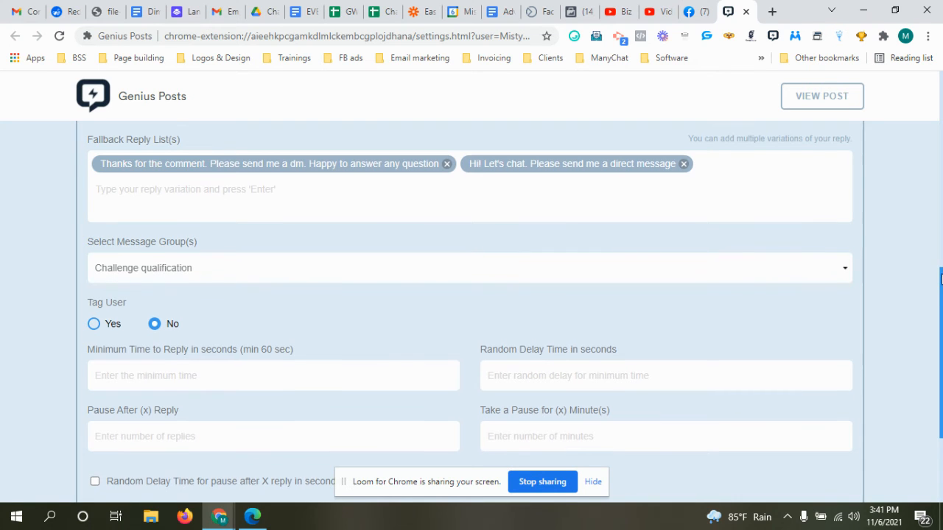
- Set the minimum time to reply to 120 seconds and the random delay time to 3000 seconds
scroll(940, 297, "down", 1)
left_click_drag(940, 297, 940, 328)
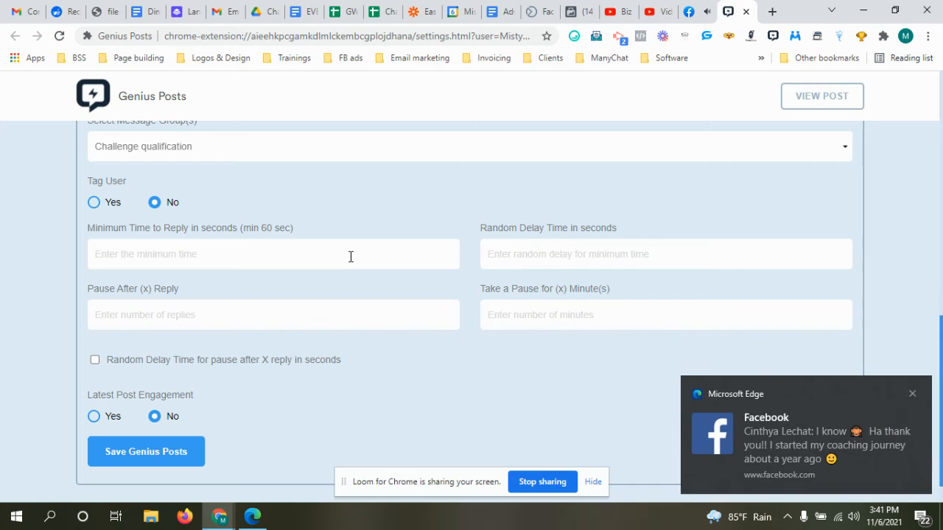
left_click(912, 394)
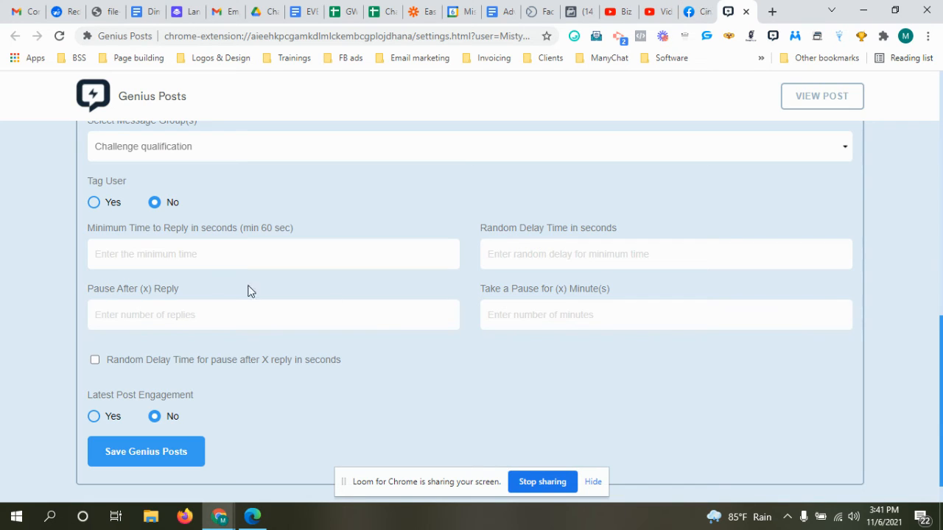
left_click(156, 253)
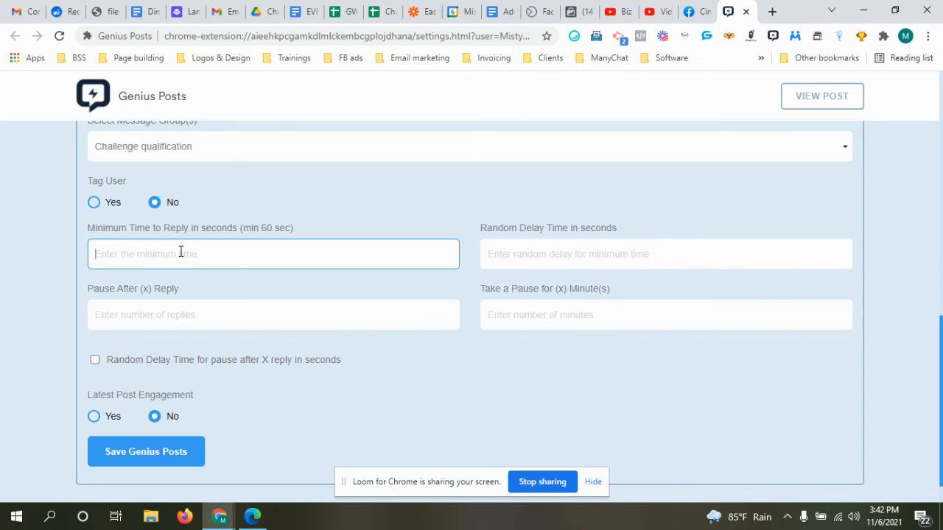
type("120")
left_click(520, 252)
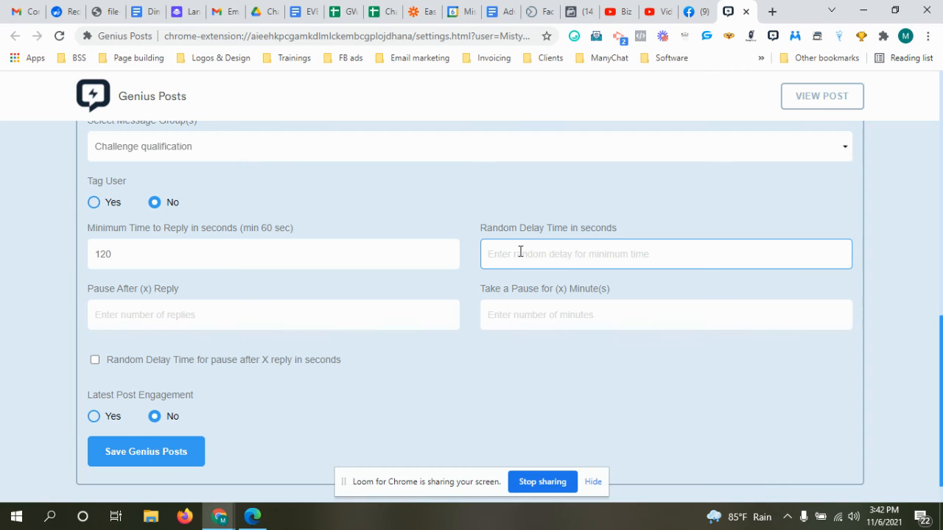
type("3000")
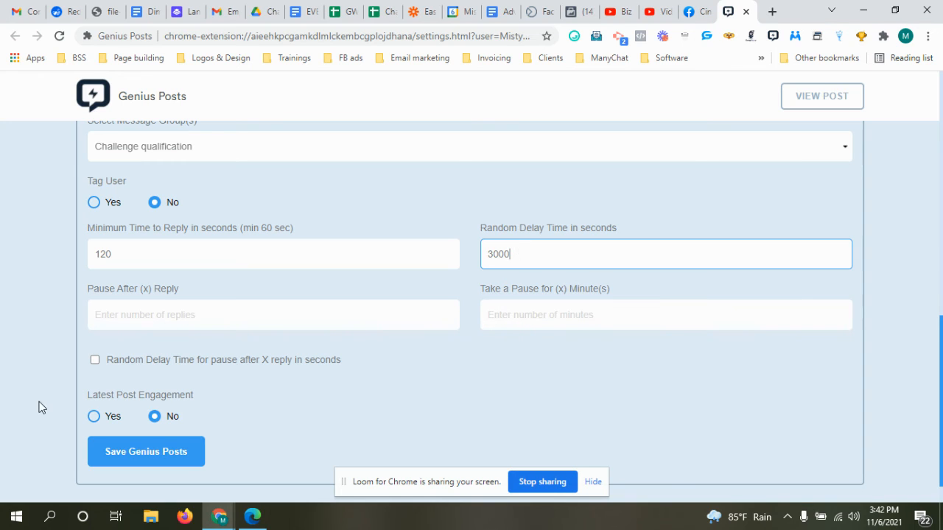
- Set replies to pause after 25 replies for 30 minutes
left_click(95, 319)
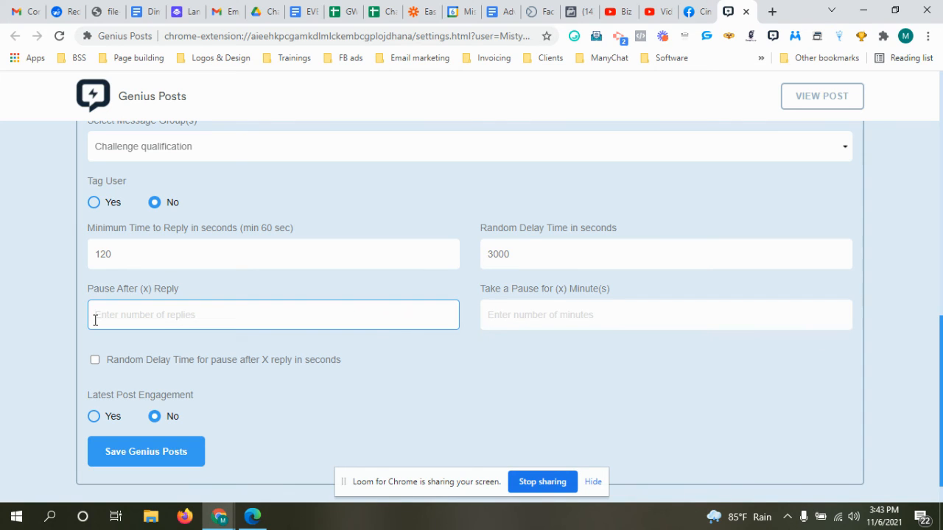
type("25")
left_click(561, 322)
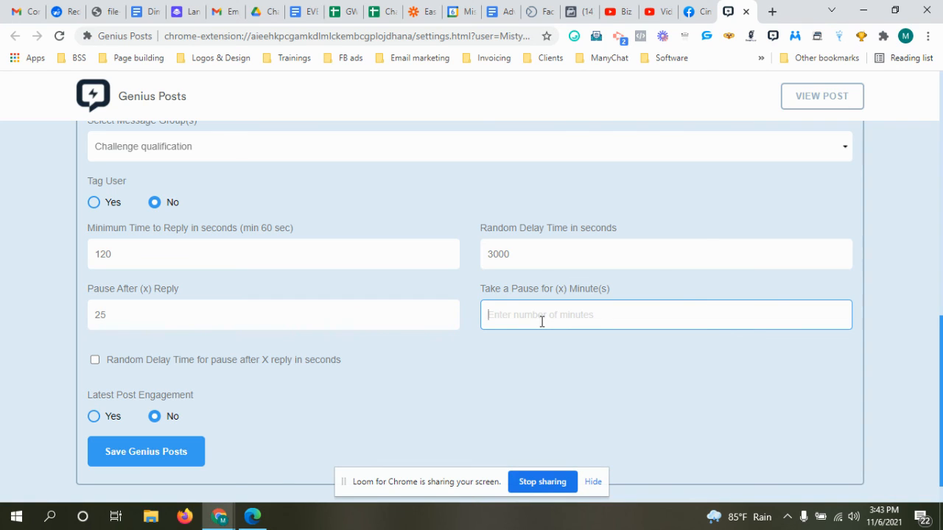
type("30")
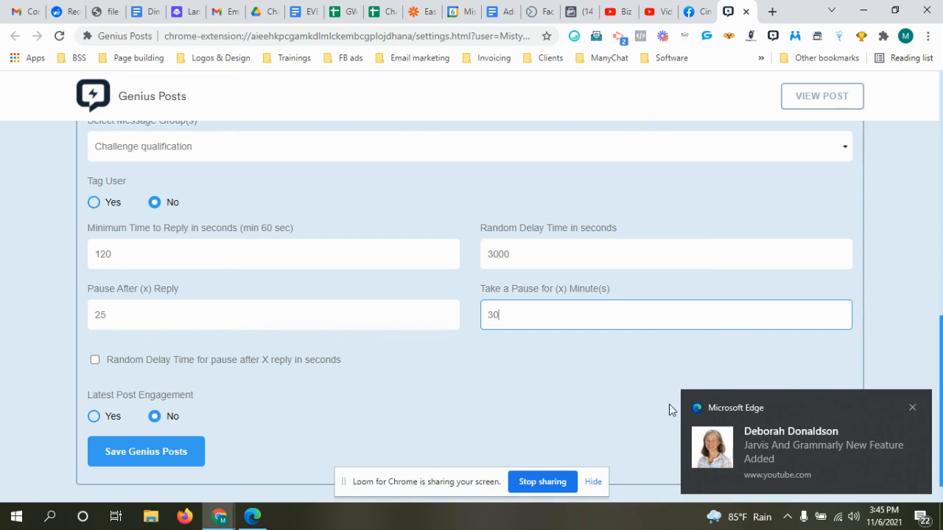
- Save the Genius Posts settings, acknowledge the confirmation and minimize the chat covering the Facebook post
left_click(911, 407)
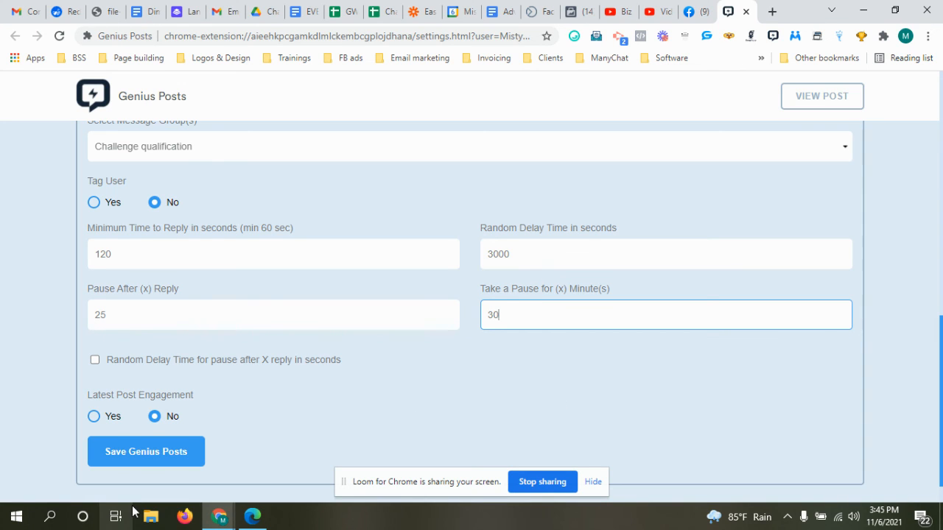
left_click(131, 461)
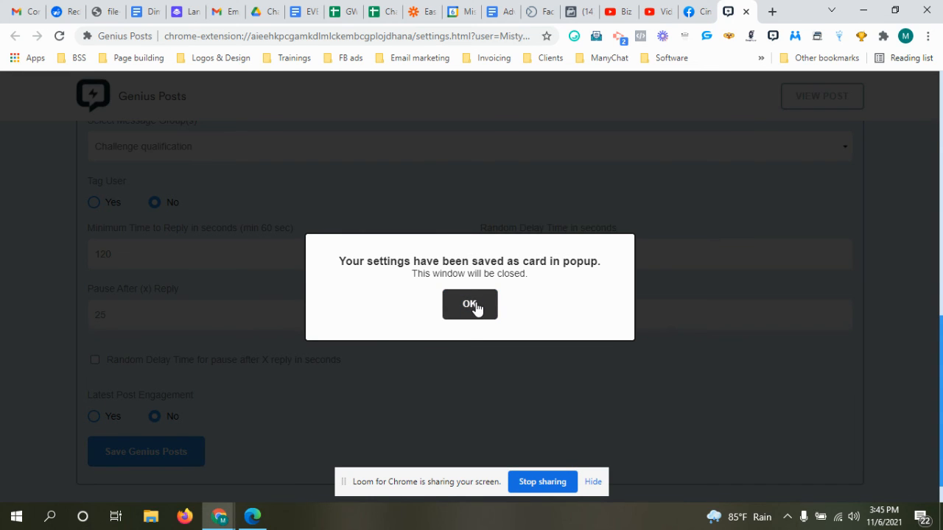
left_click(475, 308)
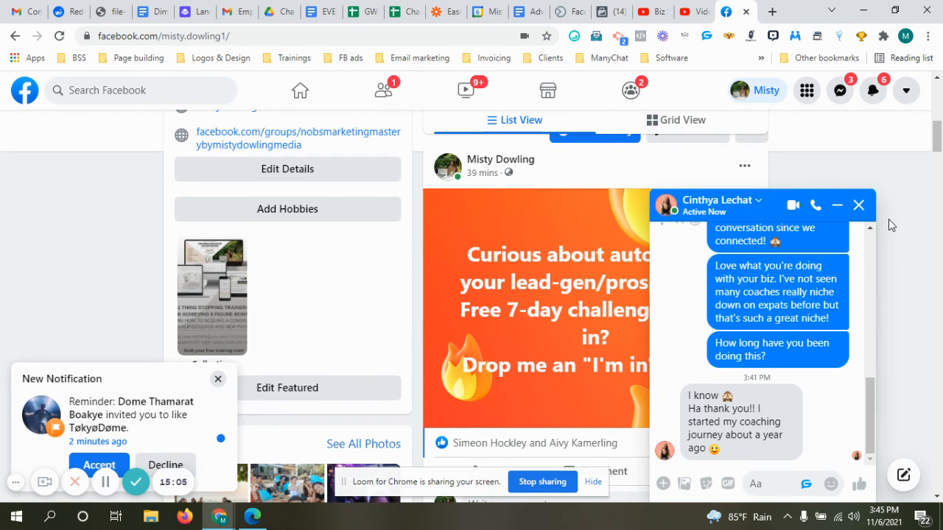
left_click(836, 204)
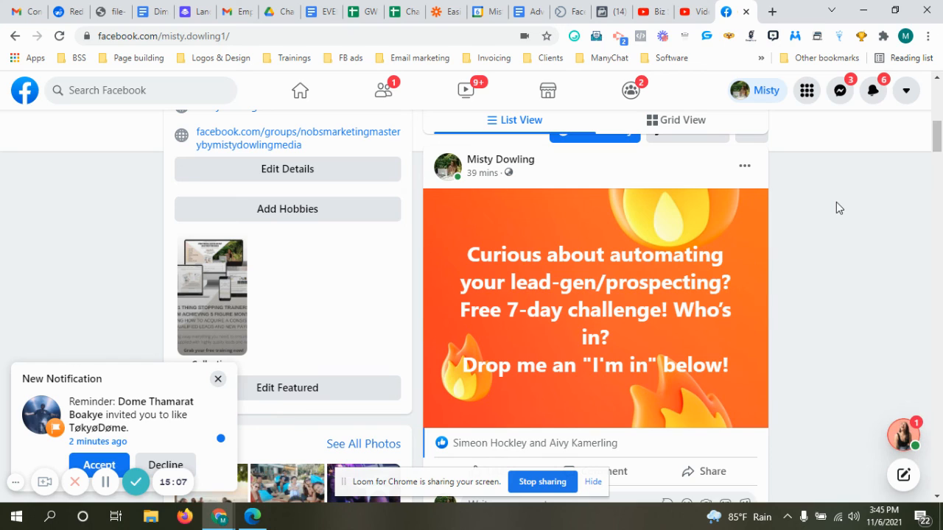